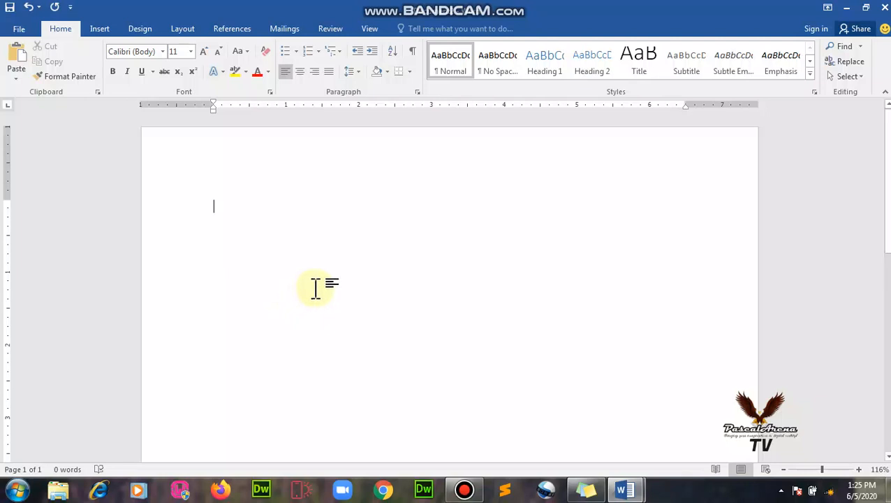
# Step: Browse File Explorer to the icons folder in Documents > PascalArena Class Room and preview the first left/right-click mouse picture
pyautogui.click(58, 492)
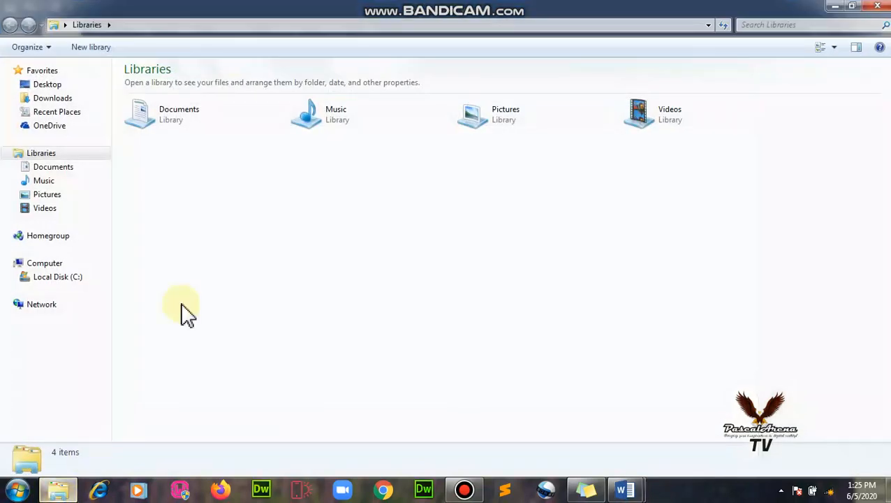
pyautogui.click(66, 194)
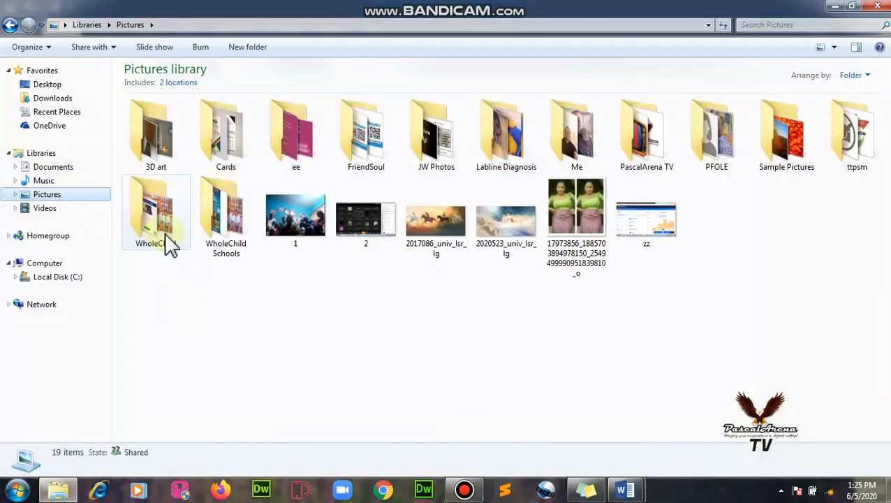
pyautogui.click(62, 153)
pyautogui.click(74, 175)
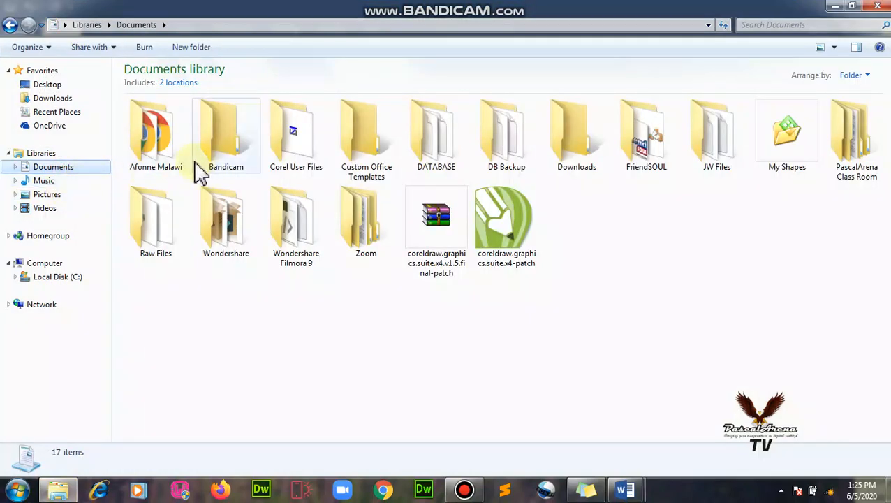
pyautogui.click(860, 129)
pyautogui.doubleClick(862, 134)
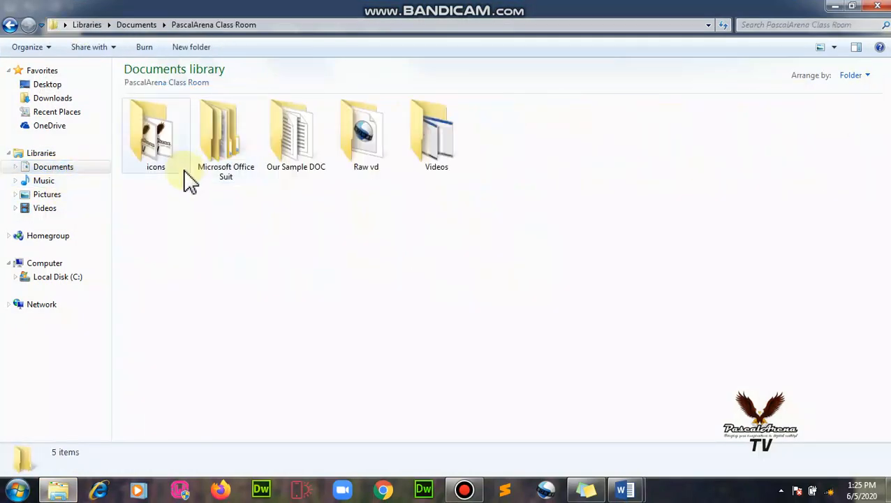
pyautogui.click(176, 155)
pyautogui.doubleClick(178, 157)
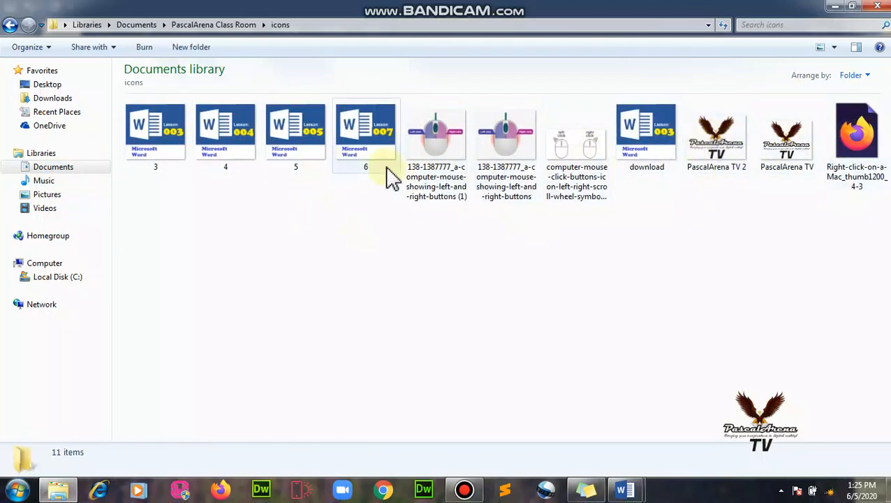
pyautogui.doubleClick(456, 138)
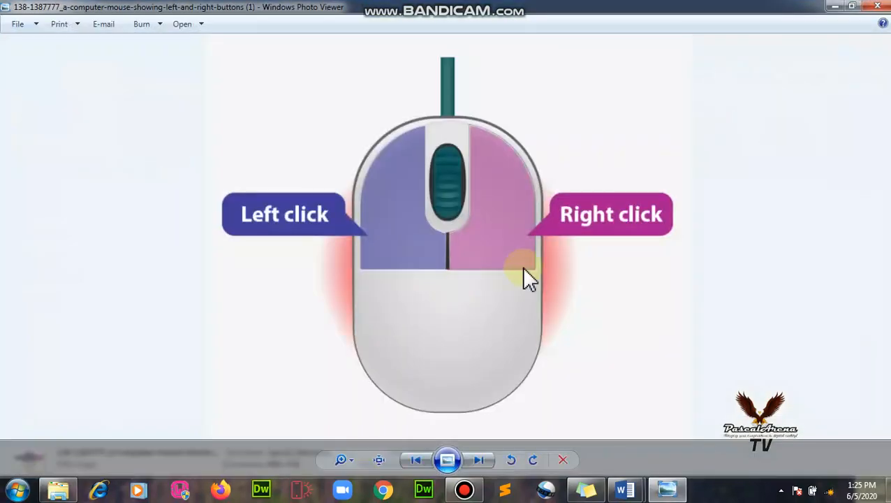
pyautogui.click(877, 6)
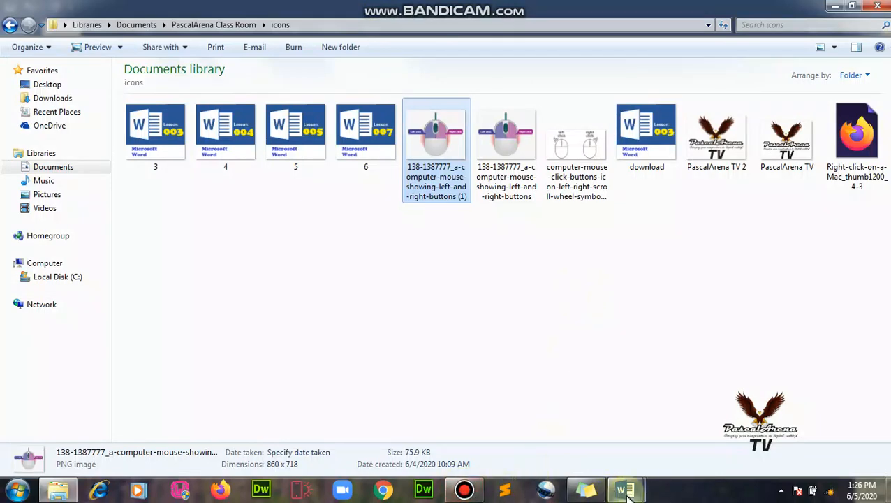
pyautogui.moveTo(623, 481)
pyautogui.click(589, 447)
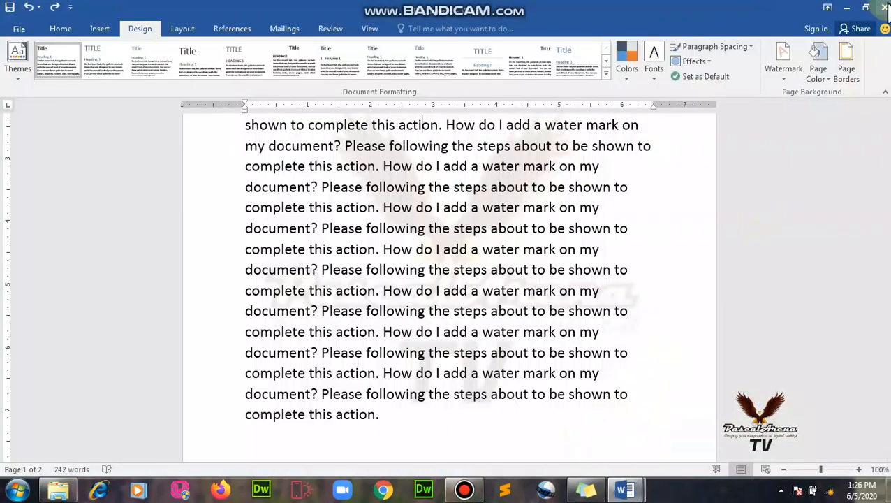
pyautogui.click(877, 7)
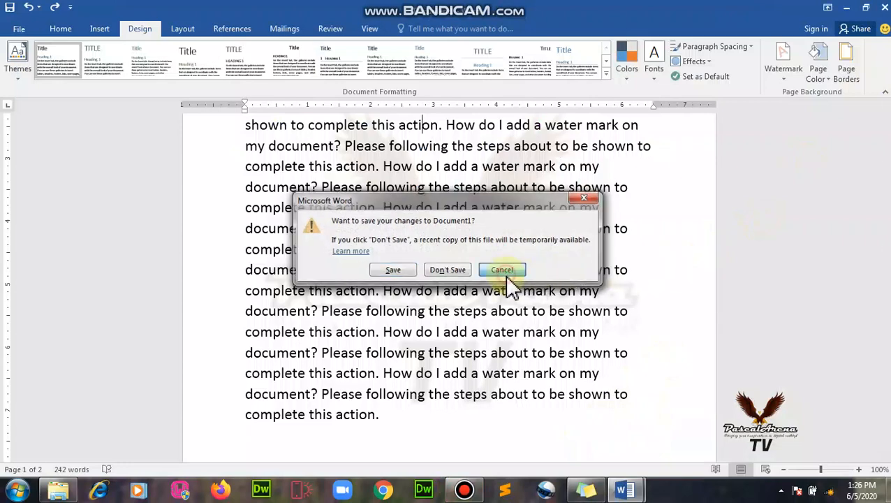
pyautogui.click(504, 271)
pyautogui.scroll(4, 441, 213)
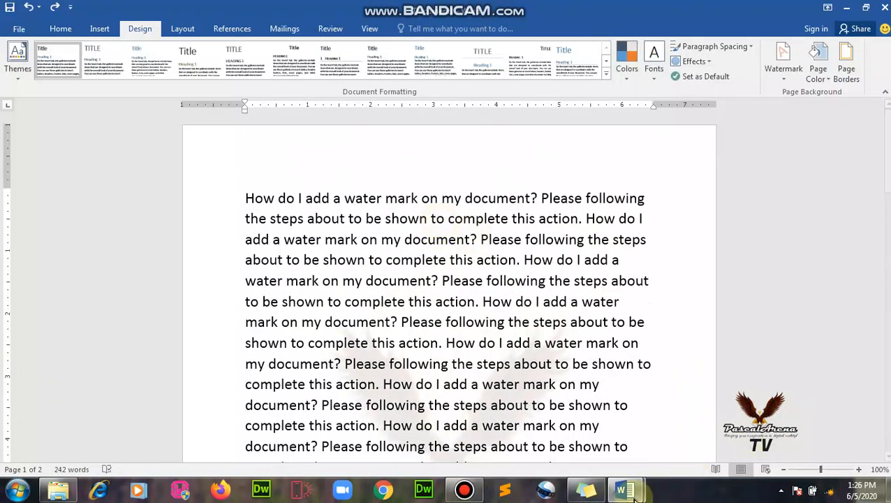
# Step: Close Document1 without saving its changes and return to the blank Document2 in Word
pyautogui.moveTo(623, 489)
pyautogui.click(615, 381)
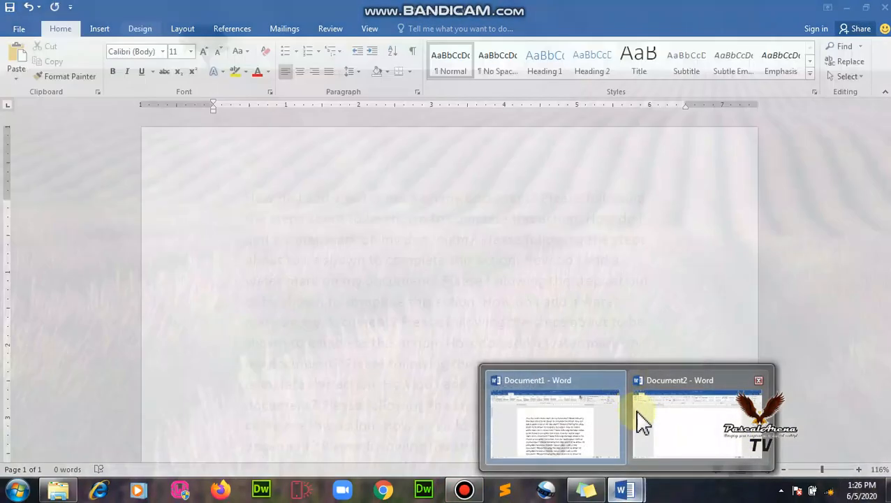
pyautogui.click(461, 269)
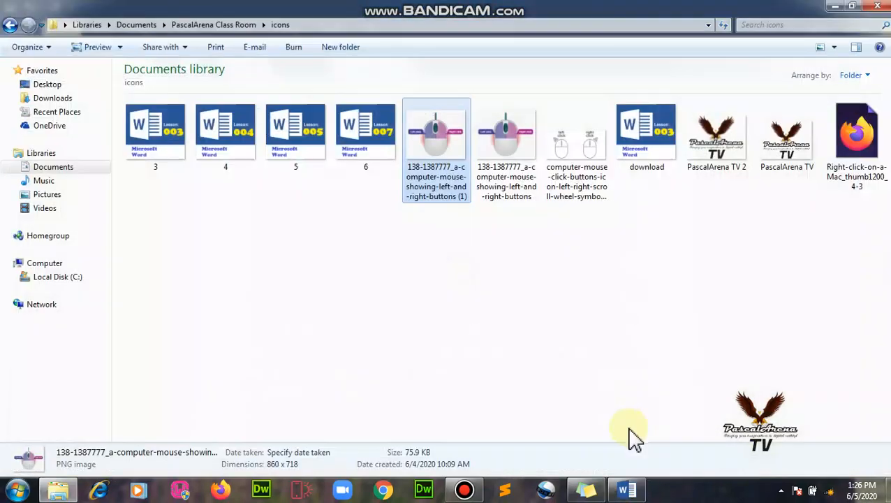
pyautogui.click(626, 489)
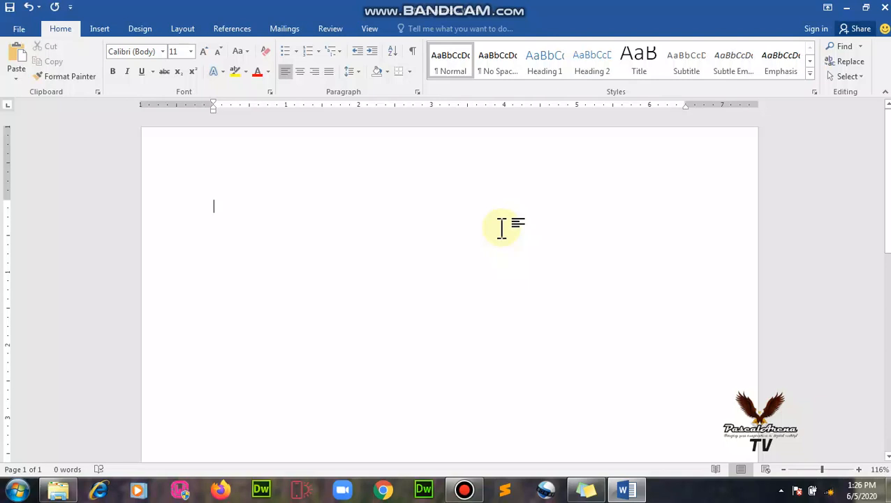
# Step: Enter the line "I want to addd image to the paragraph" in the blank document and copy it
pyautogui.write('I')
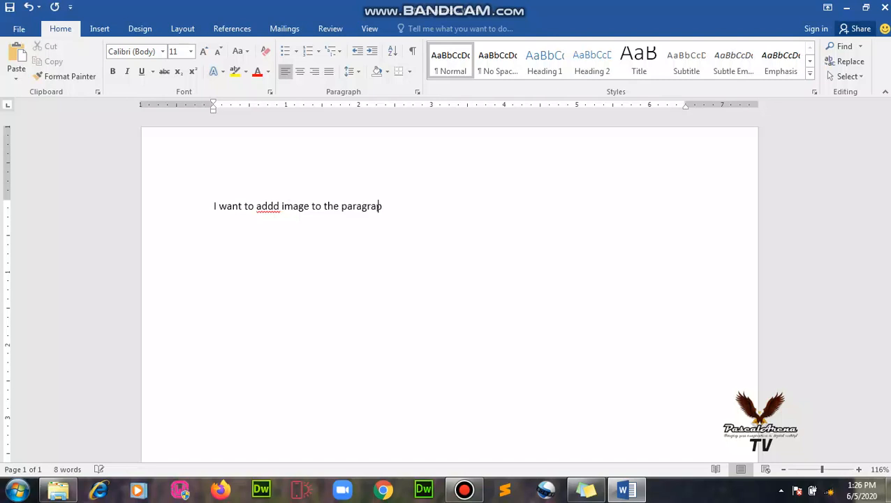
pyautogui.hotkey('ctrl', 'a')
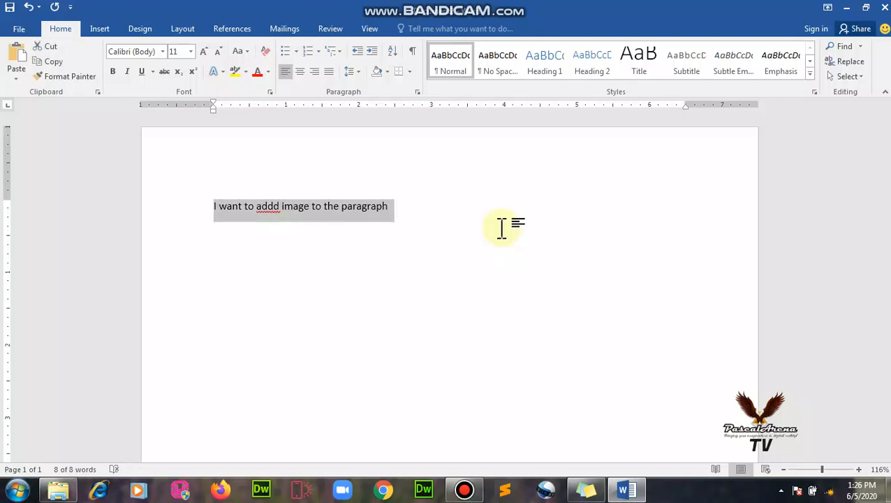
pyautogui.hotkey('ctrl', 'c')
# Step: Paste the copied line fourteen times to fill the page with repeated paragraphs
pyautogui.hotkey('ctrl', 'v')
pyautogui.hotkey('ctrl', 'v')
pyautogui.hotkey('ctrl', 'v')
pyautogui.hotkey('ctrl', 'v')
pyautogui.hotkey('ctrl', 'v')
pyautogui.hotkey('ctrl', 'v')
pyautogui.hotkey('ctrl', 'v')
pyautogui.hotkey('ctrl', 'v')
pyautogui.hotkey('ctrl', 'v')
pyautogui.hotkey('ctrl', 'v')
pyautogui.hotkey('ctrl', 'v')
pyautogui.hotkey('ctrl', 'v')
pyautogui.hotkey('ctrl', 'v')
pyautogui.hotkey('ctrl', 'v')
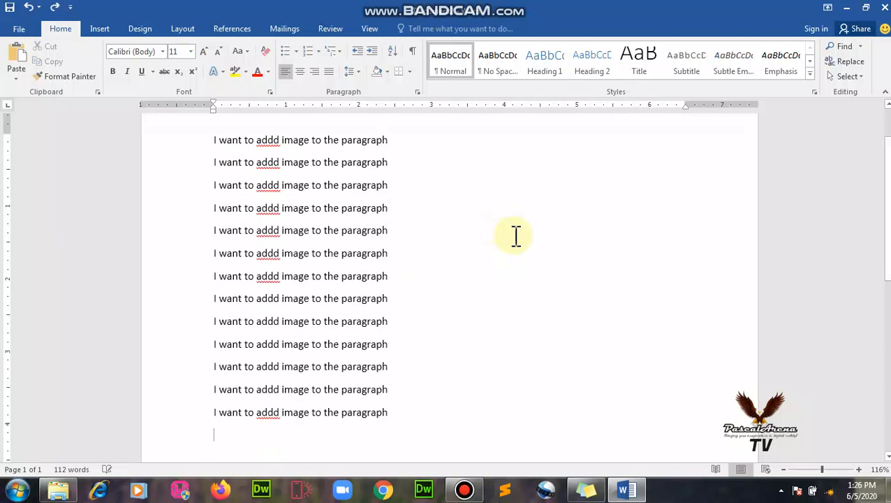
# Step: Undo the repeated pastes until only one line of text is left
pyautogui.hotkey('ctrl', 'z')
pyautogui.hotkey('ctrl', 'z')
pyautogui.hotkey('ctrl', 'z')
pyautogui.hotkey('ctrl', 'z')
pyautogui.hotkey('ctrl', 'z')
pyautogui.hotkey('ctrl', 'z')
pyautogui.hotkey('ctrl', 'z')
pyautogui.hotkey('ctrl', 'z')
pyautogui.hotkey('ctrl', 'z')
pyautogui.hotkey('ctrl', 'z')
pyautogui.hotkey('ctrl', 'z')
pyautogui.hotkey('ctrl', 'z')
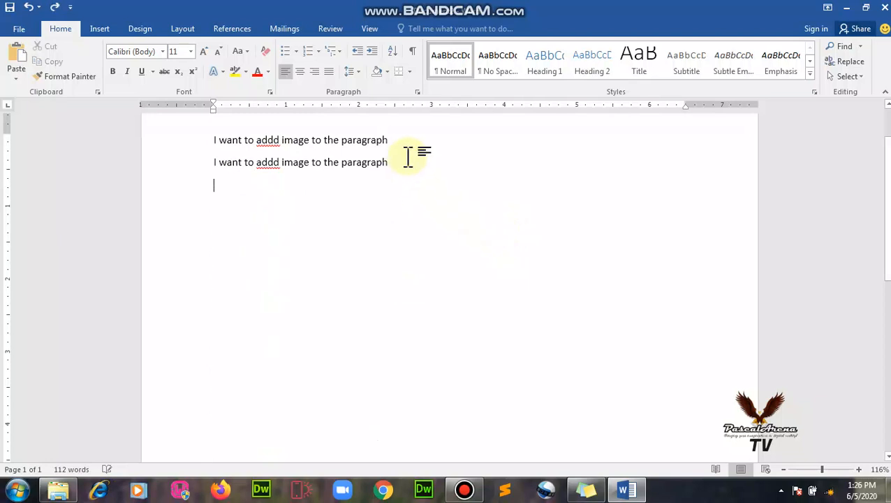
pyautogui.hotkey('ctrl', 'z')
# Step: Set the font size of the single text line to 18
pyautogui.moveTo(404, 140); pyautogui.dragTo(180, 130)
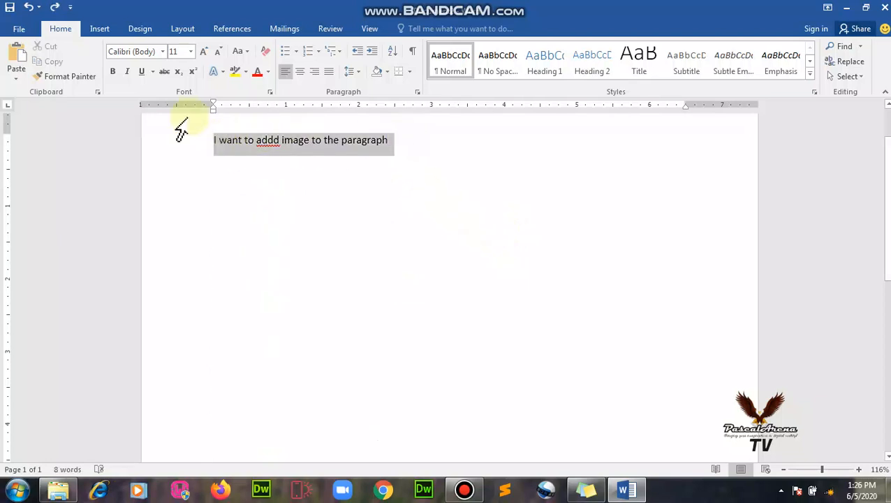
pyautogui.click(190, 51)
pyautogui.click(176, 152)
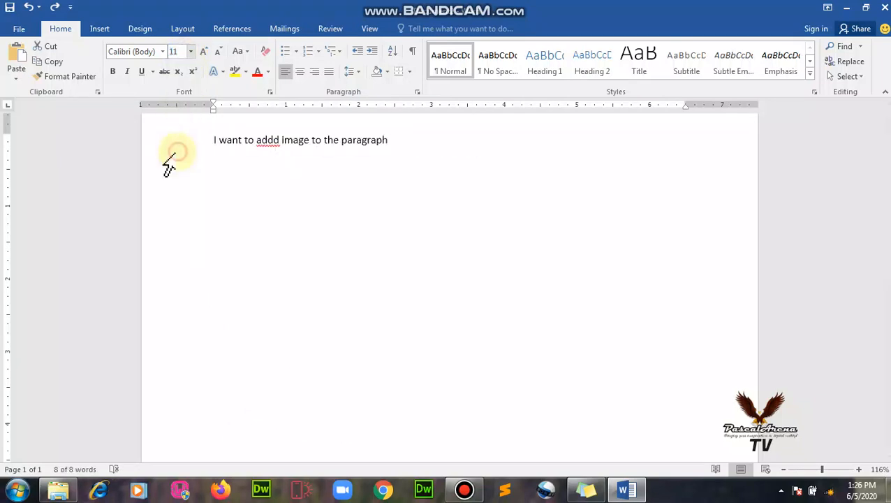
# Step: Paste copies of the enlarged line until the document holds seven lines of sample text
pyautogui.hotkey('ctrl', 'v')
pyautogui.hotkey('ctrl', 'v')
pyautogui.hotkey('ctrl', 'v')
pyautogui.hotkey('ctrl', 'v')
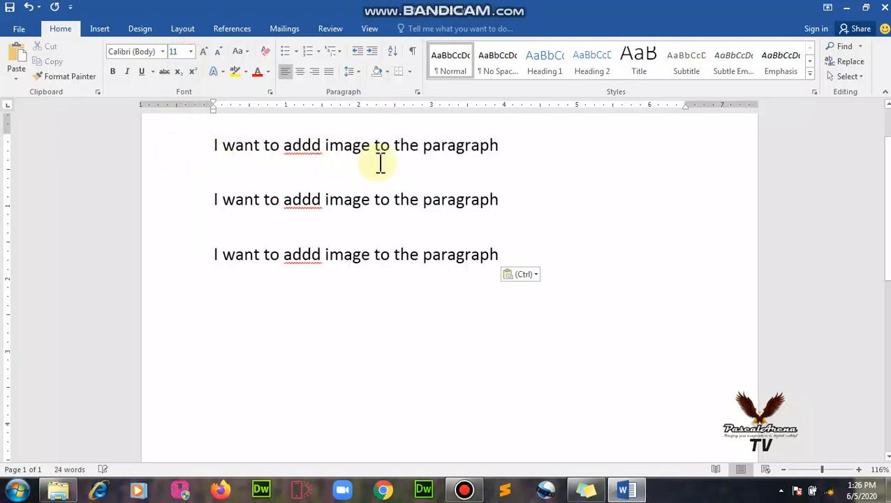
pyautogui.click(355, 172)
pyautogui.hotkey('ctrl', 'v')
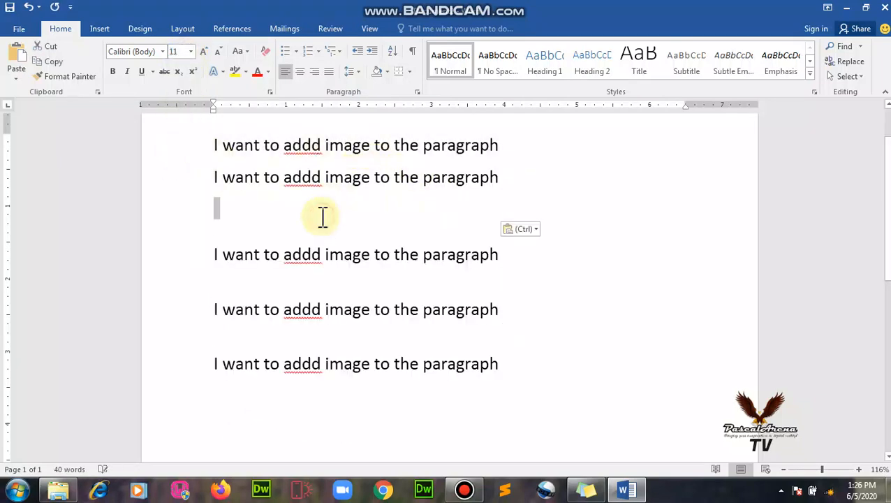
pyautogui.hotkey('ctrl', 'v')
pyautogui.hotkey('ctrl', 'v')
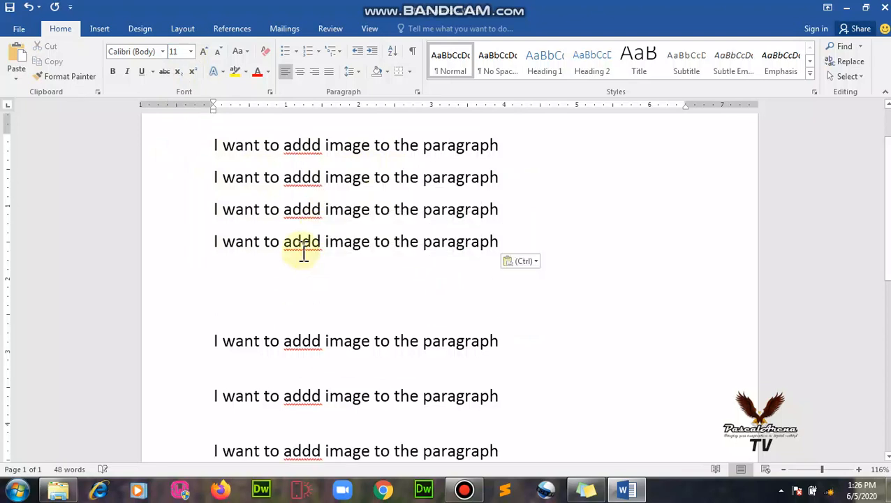
pyautogui.press('Return')
pyautogui.scroll(2, 308, 259)
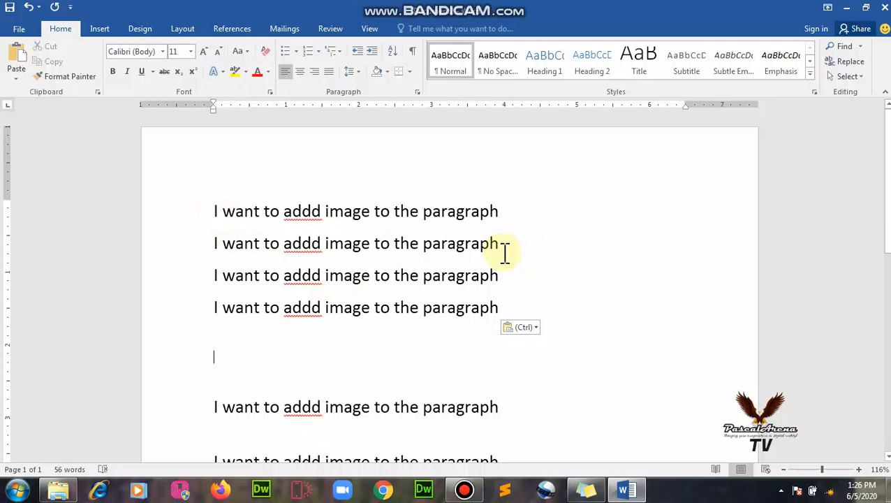
# Step: Delete the empty paragraphs between the pasted lines so all seven lines follow one another evenly
pyautogui.press('BackSpace')
pyautogui.press('BackSpace')
pyautogui.press('BackSpace')
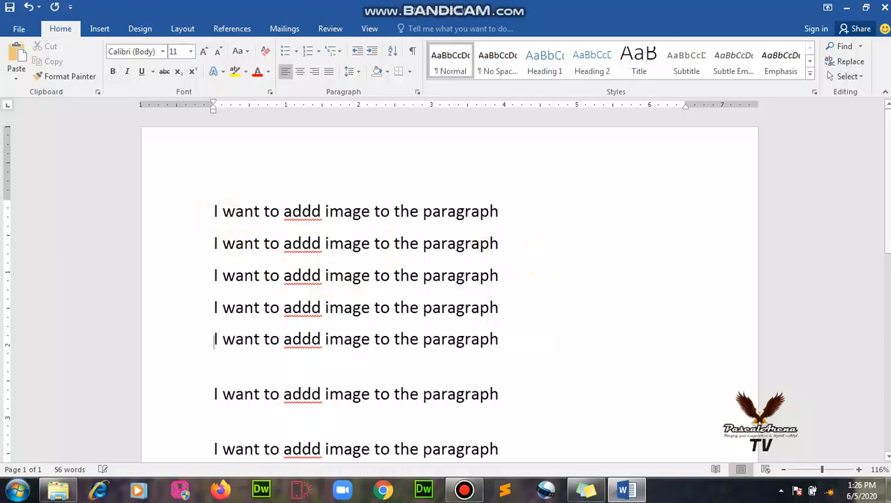
pyautogui.click(471, 367)
pyautogui.press('BackSpace')
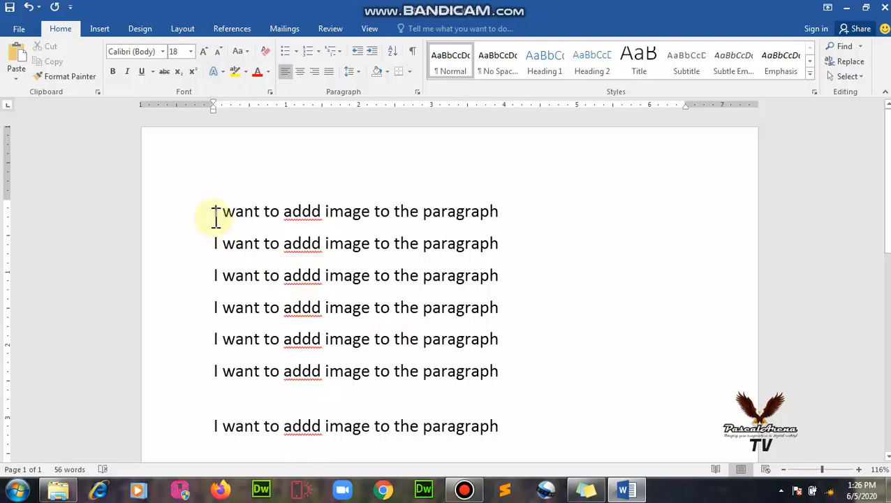
pyautogui.click(216, 215)
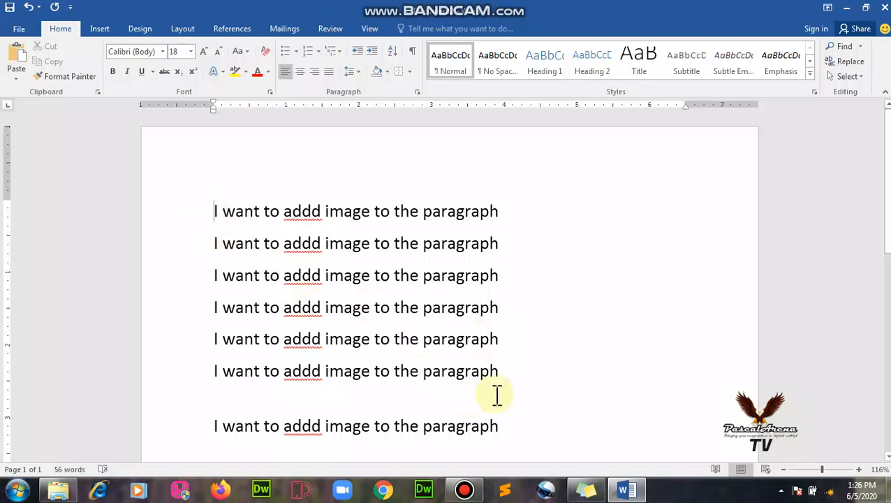
pyautogui.press('BackSpace')
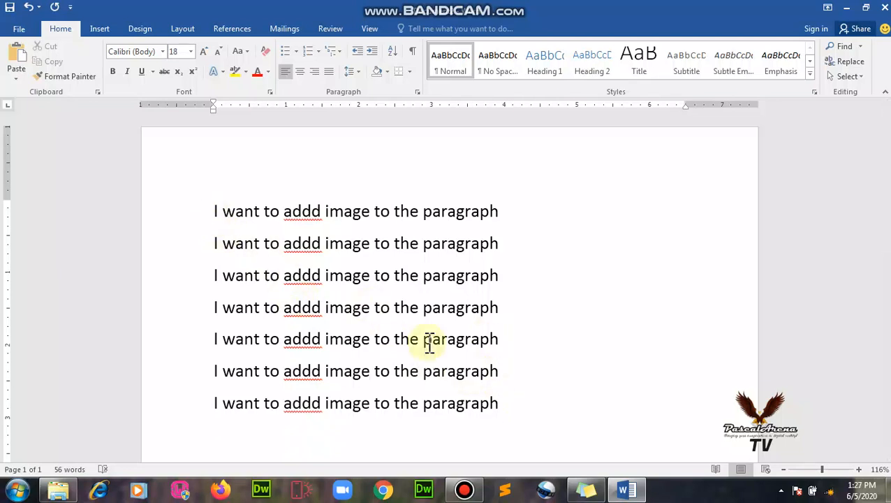
pyautogui.click(215, 212)
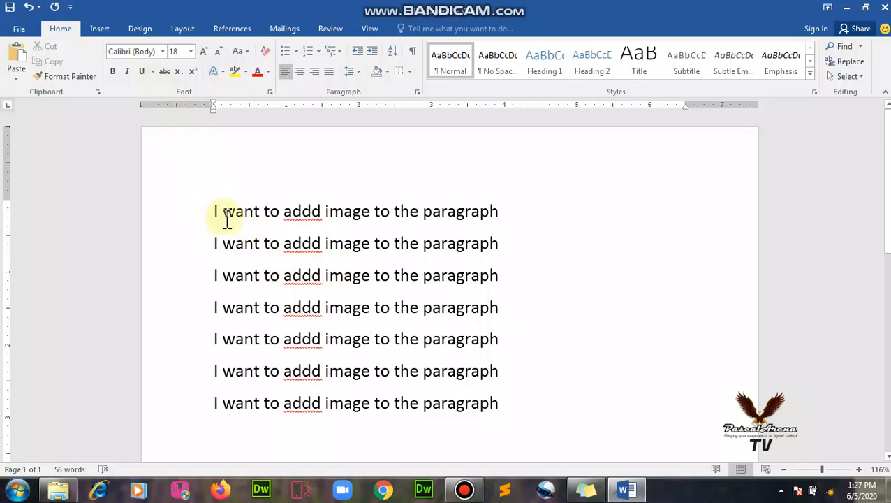
pyautogui.click(99, 28)
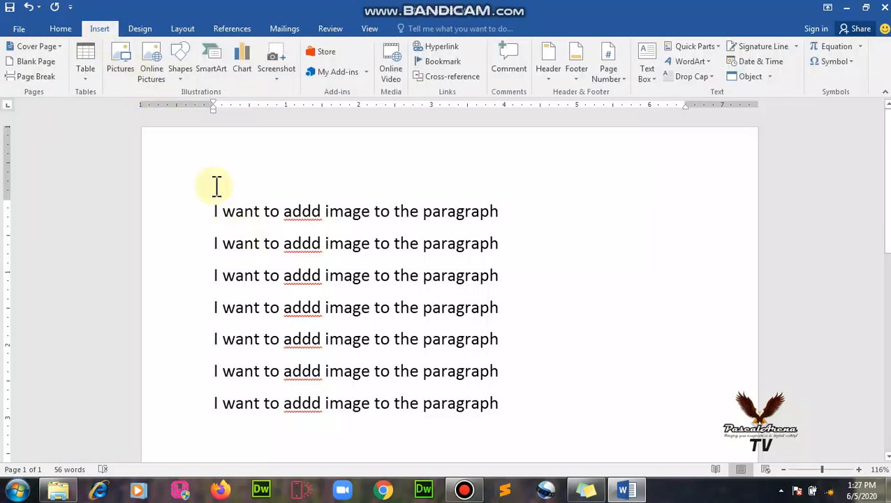
pyautogui.click(130, 56)
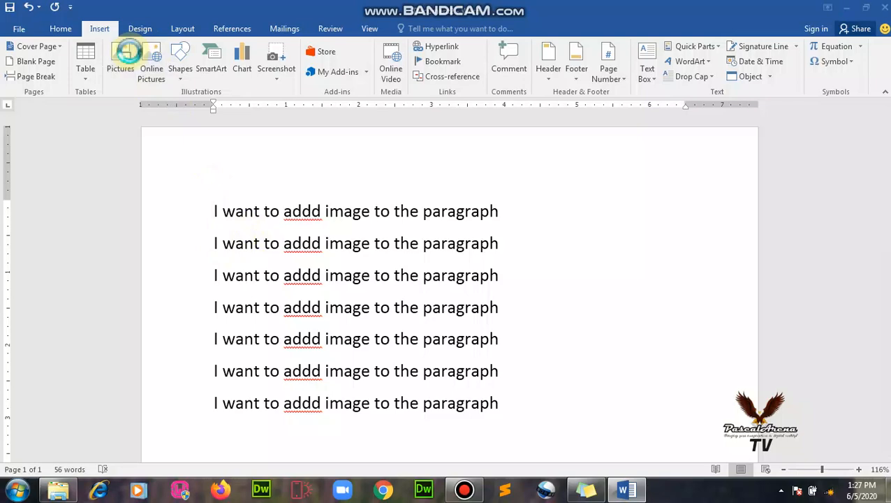
pyautogui.click(173, 202)
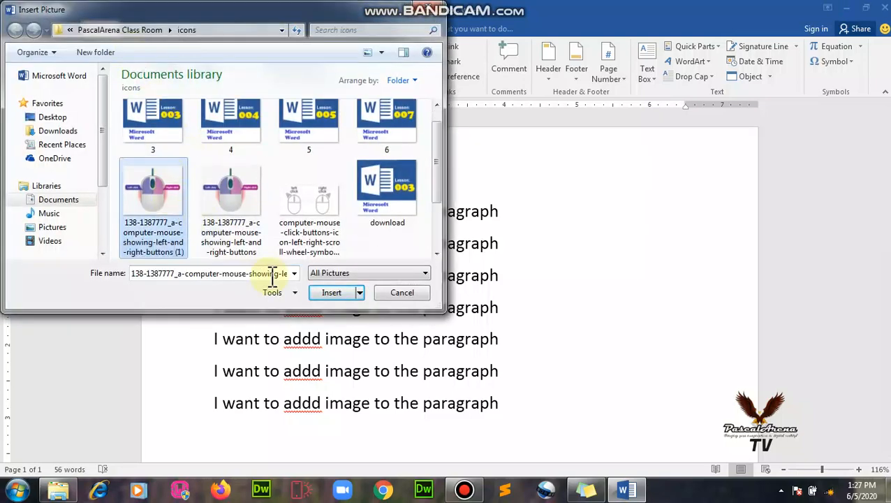
pyautogui.click(331, 293)
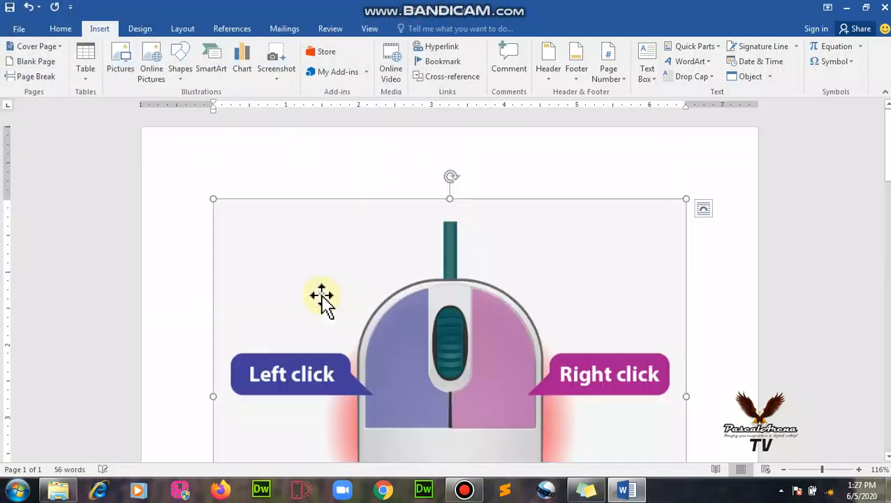
# Step: Shrink the inserted mouse picture proportionally to about 1.96" high by 2.35" wide
pyautogui.scroll(-5, 408, 255)
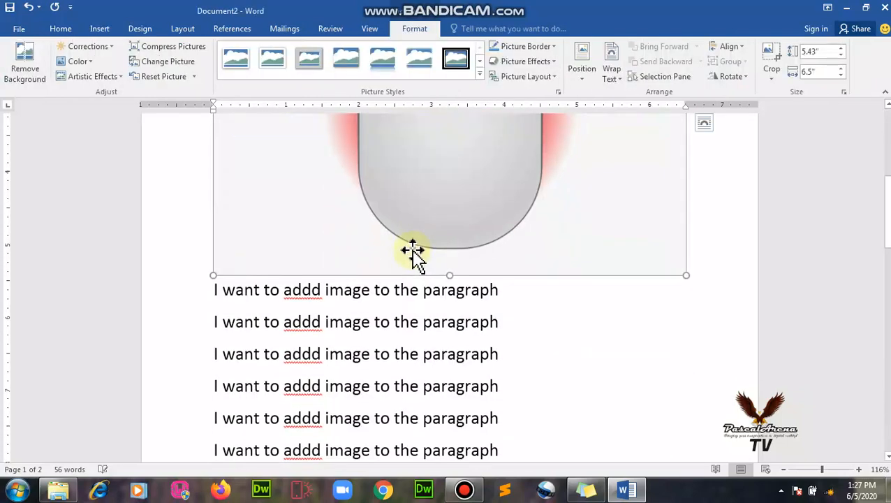
pyautogui.scroll(5, 589, 298)
pyautogui.scroll(-2, 590, 300)
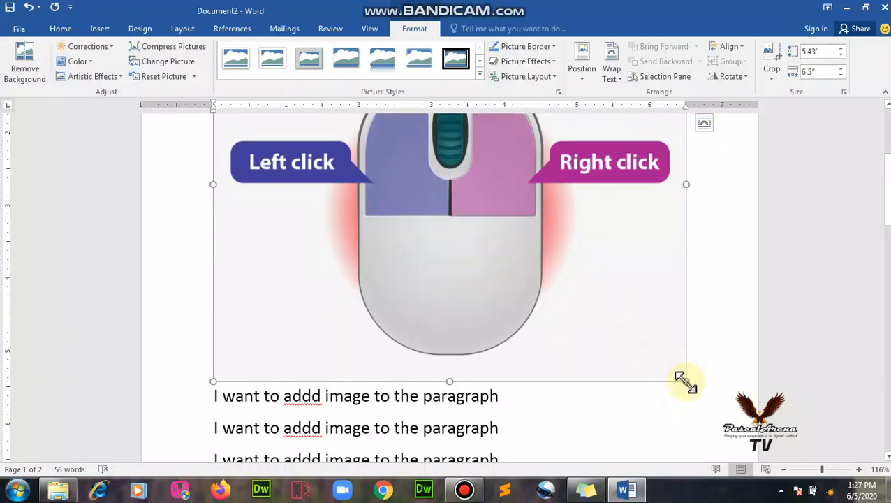
pyautogui.moveTo(684, 380); pyautogui.dragTo(418, 191)
pyautogui.moveTo(413, 365); pyautogui.dragTo(366, 342)
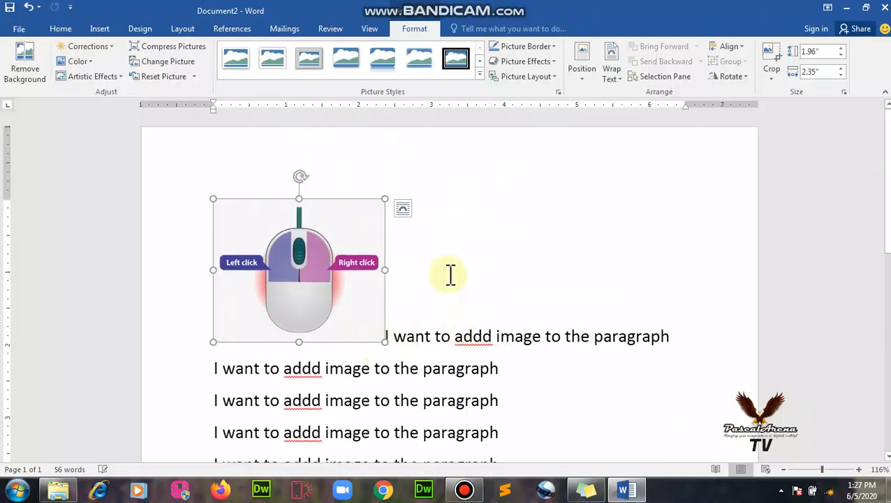
pyautogui.click(503, 252)
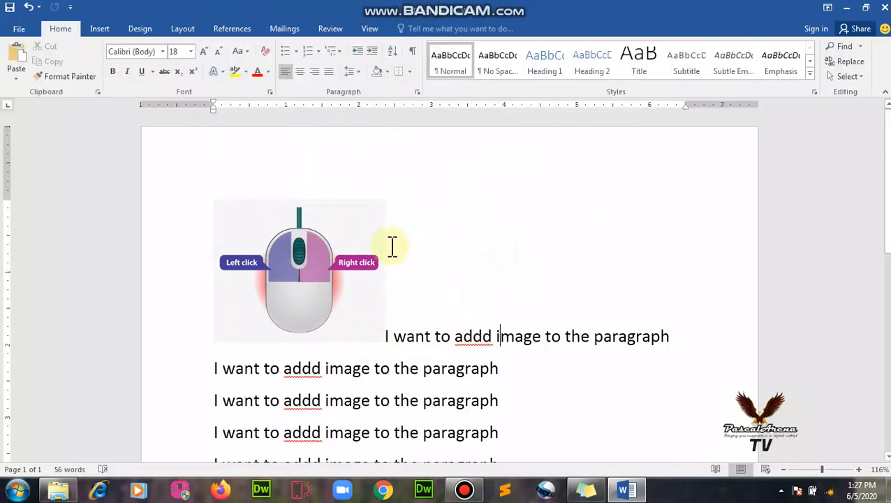
pyautogui.click(339, 249)
pyautogui.click(459, 314)
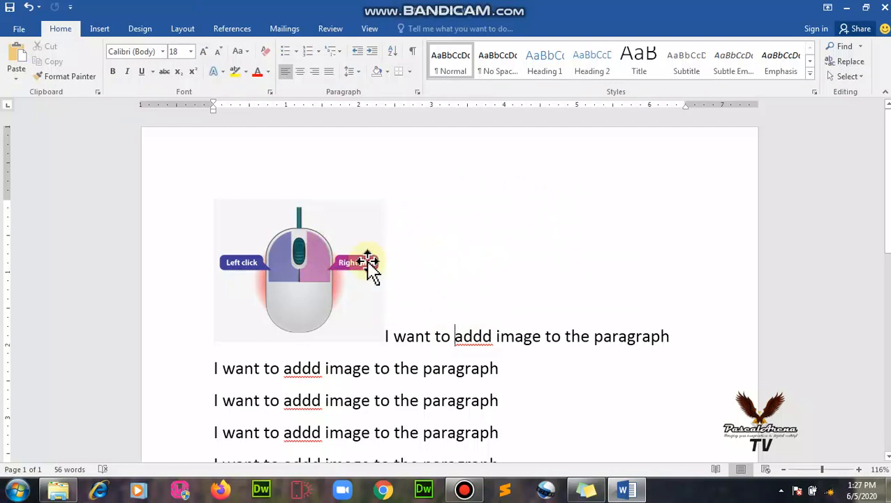
# Step: Position the mouse picture at the top left of the page with text wrapping so the lines run beside it
pyautogui.click(310, 261)
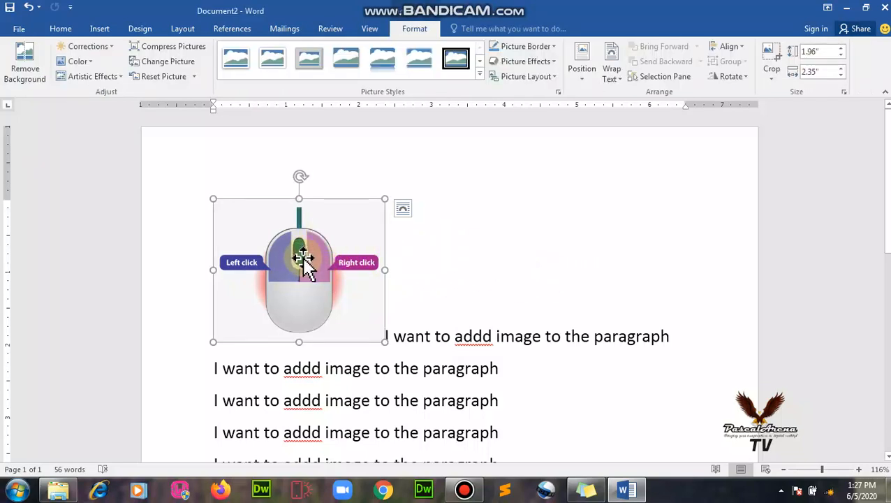
pyautogui.click(584, 77)
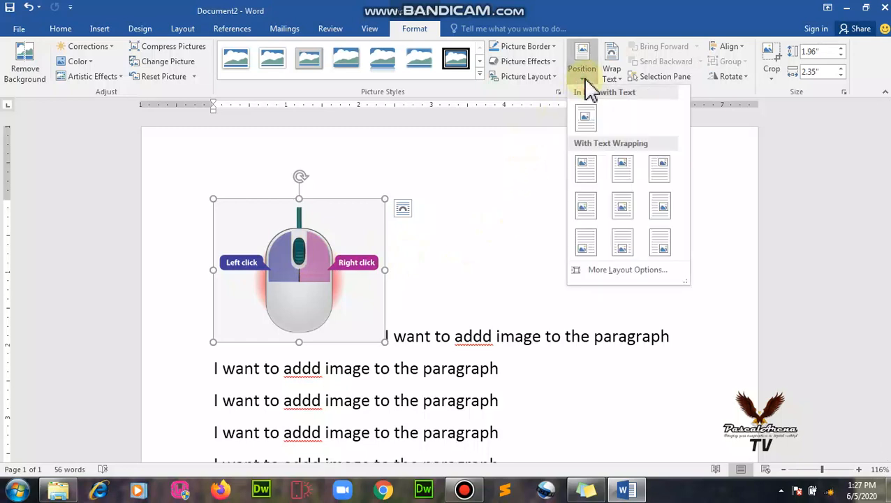
pyautogui.click(589, 175)
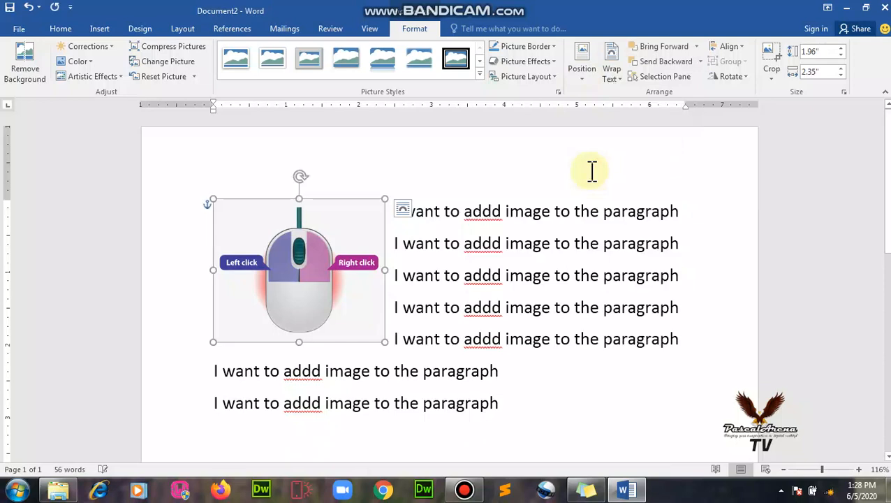
pyautogui.click(451, 244)
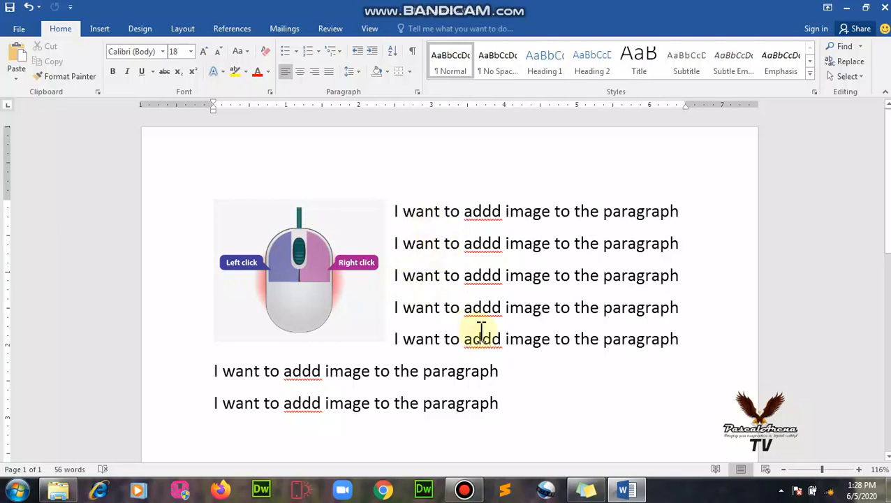
# Step: Add a period to the last line, then insert the "computer-mouse-click-buttons-icon-left-right-scroll-wheel" picture from the icons folder after it
pyautogui.click(514, 399)
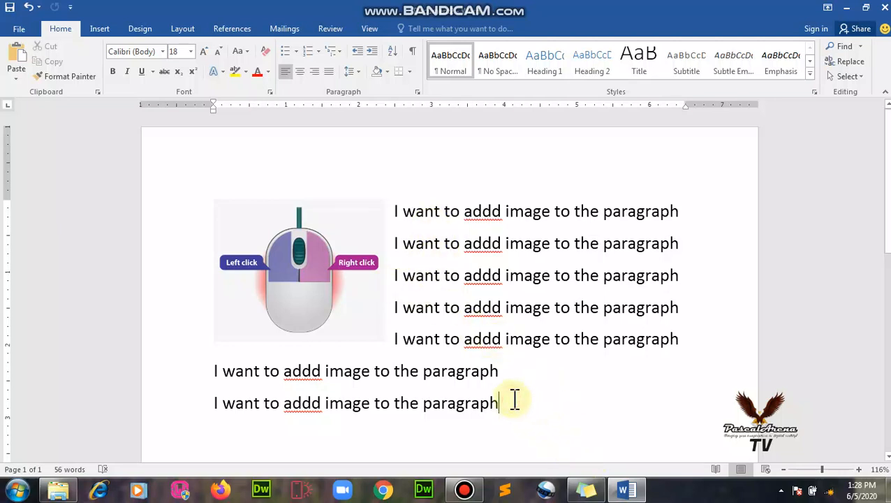
pyautogui.write('.')
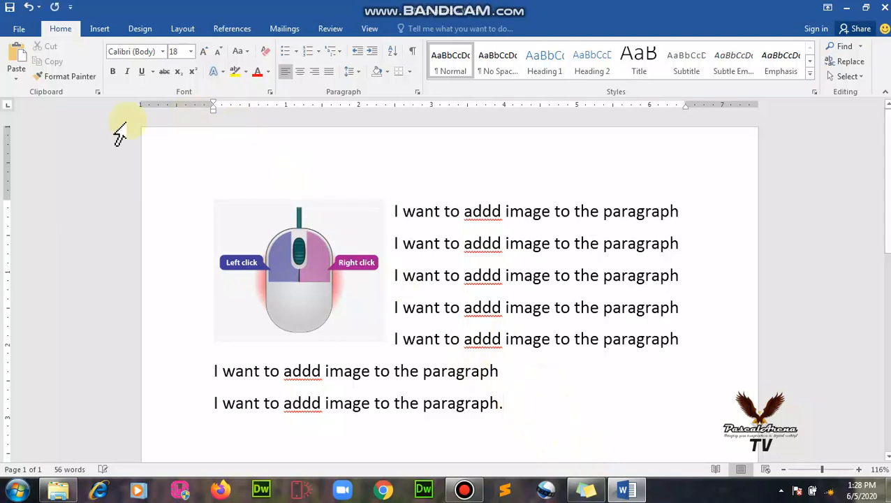
pyautogui.click(100, 31)
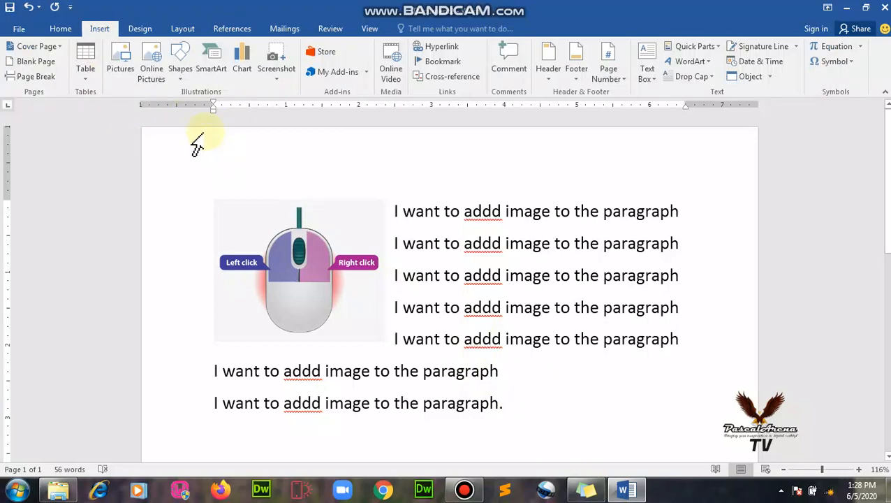
pyautogui.click(125, 69)
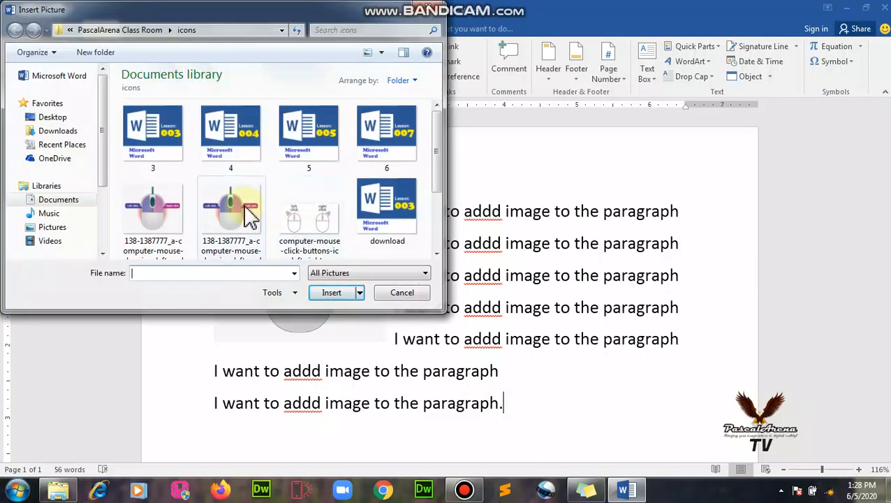
pyautogui.doubleClick(297, 220)
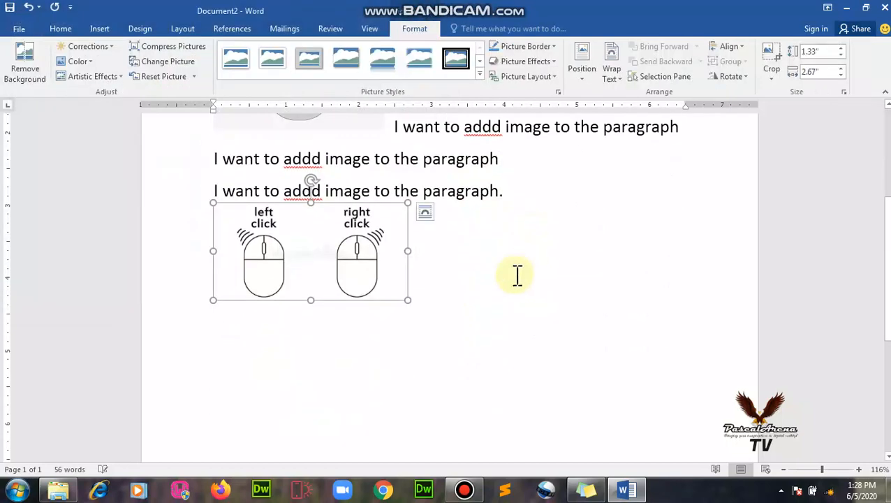
pyautogui.click(413, 232)
pyautogui.click(356, 264)
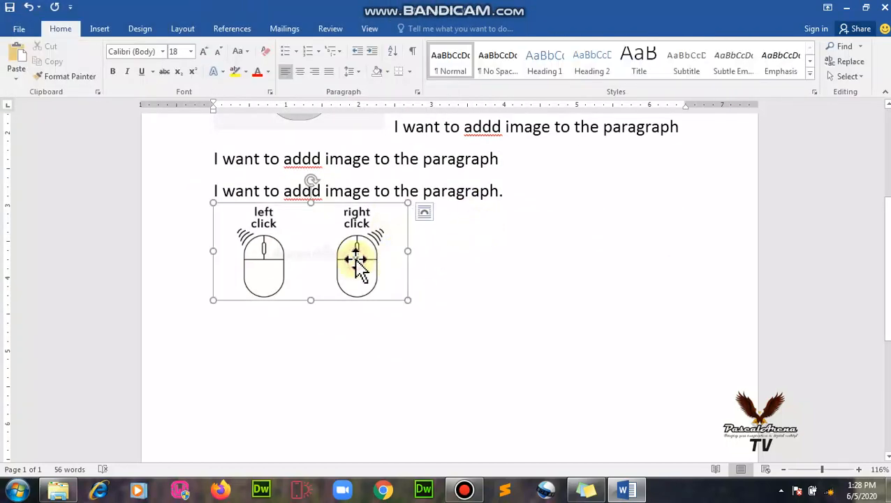
# Step: Add two paragraph breaks between the last line's period and the picture of the two mice
pyautogui.click(508, 190)
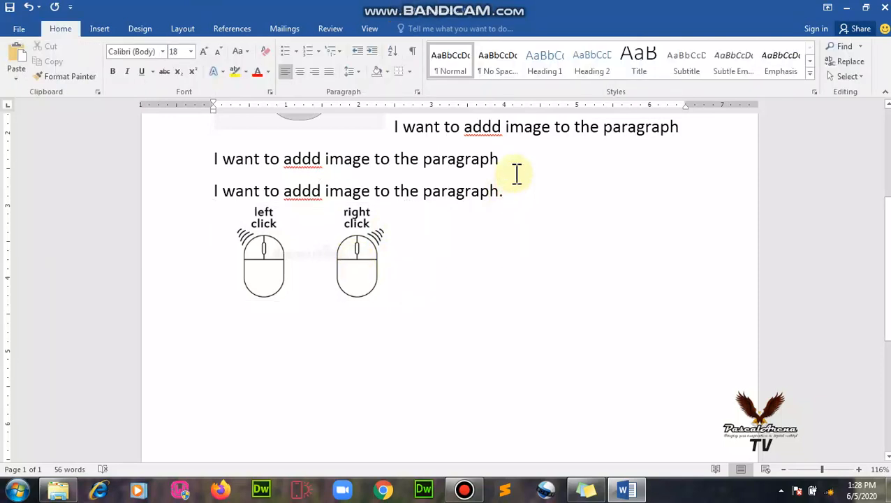
pyautogui.press('Return')
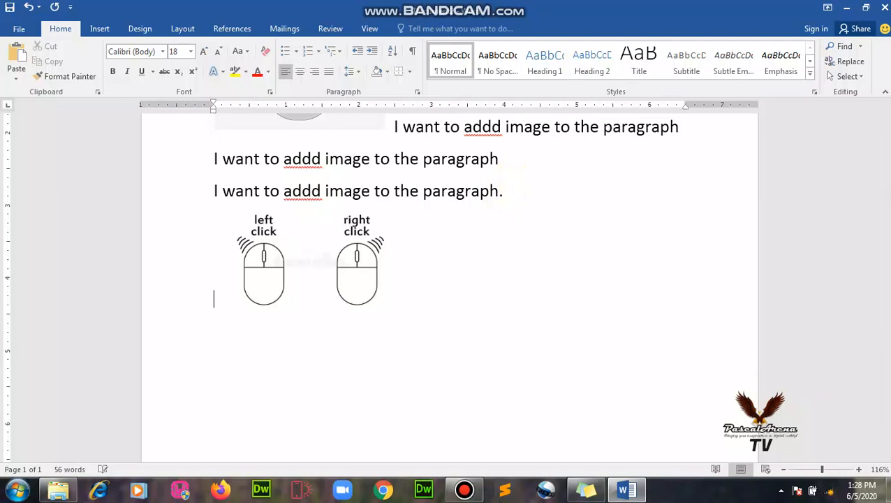
pyautogui.press('Return')
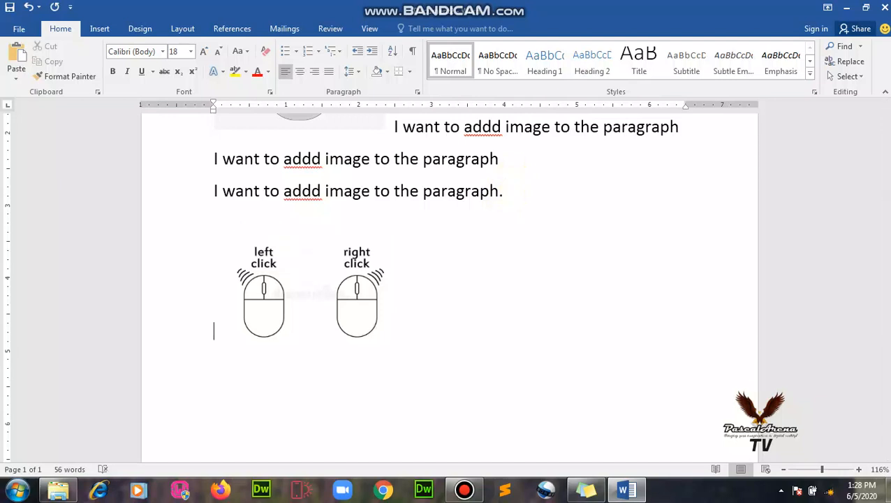
# Step: Rotate the picture of the two mice counterclockwise in three quarter turns so it stands upright with its labels on the right side
pyautogui.click(342, 288)
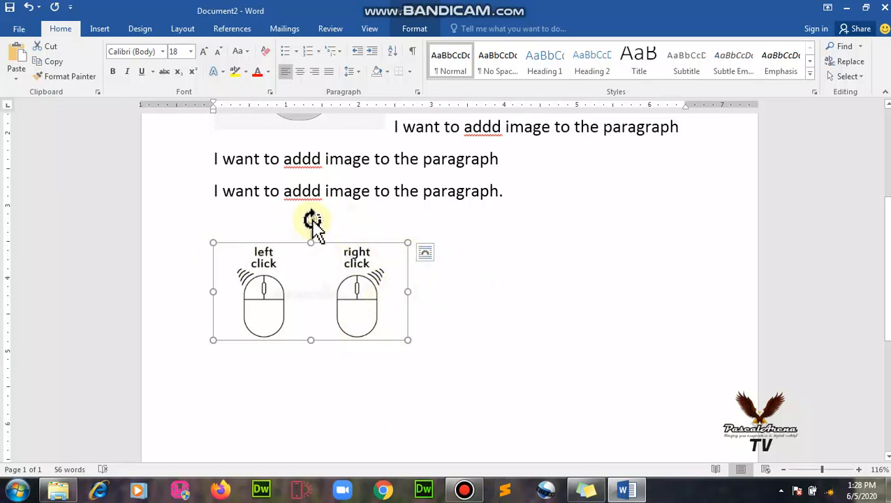
pyautogui.moveTo(311, 222); pyautogui.dragTo(19, 296)
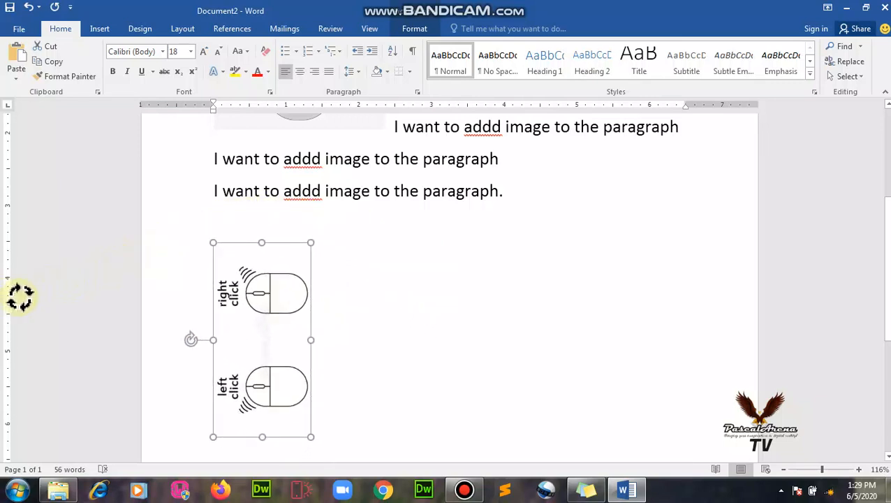
pyautogui.click(467, 218)
pyautogui.scroll(-1, 419, 265)
pyautogui.scroll(-1, 390, 272)
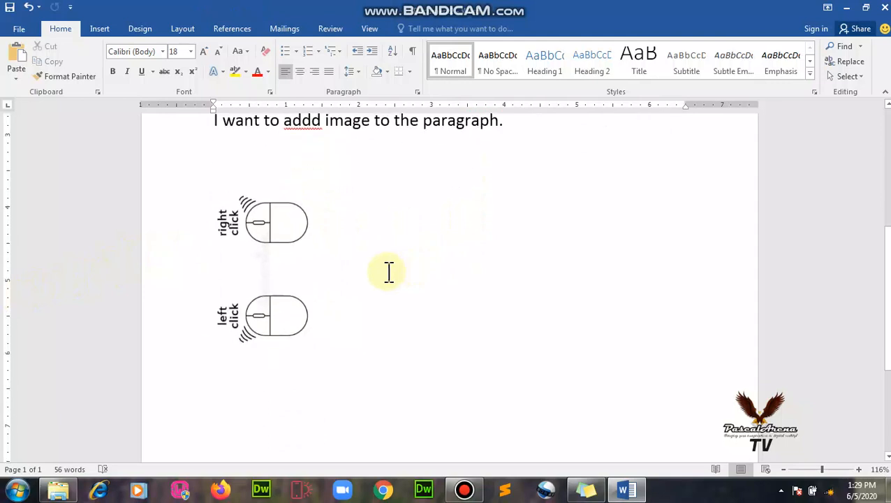
pyautogui.click(265, 225)
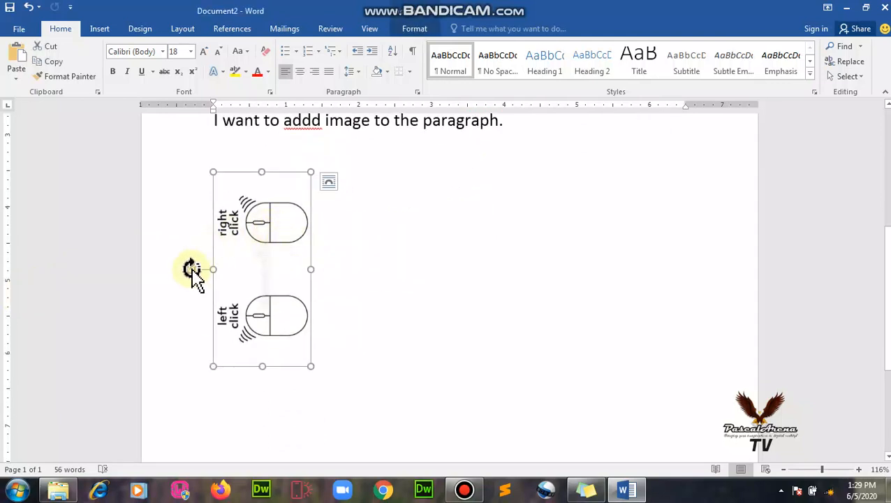
pyautogui.moveTo(191, 269); pyautogui.dragTo(261, 358)
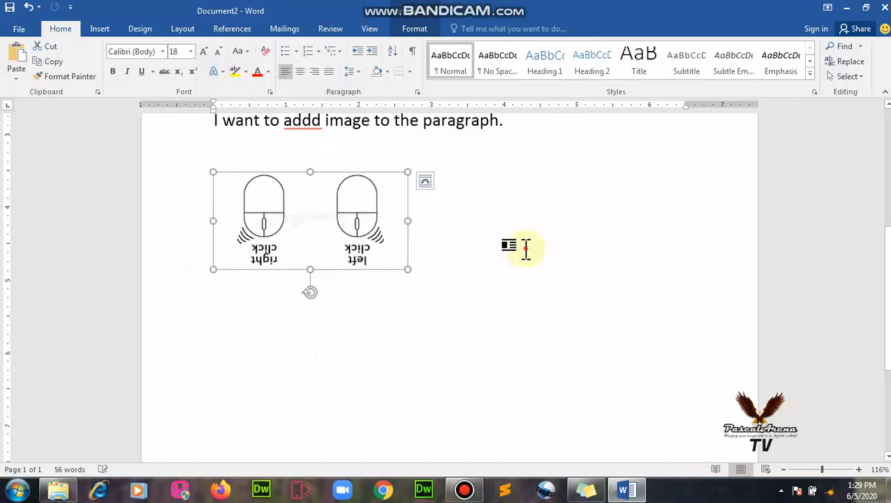
pyautogui.click(525, 248)
pyautogui.click(312, 238)
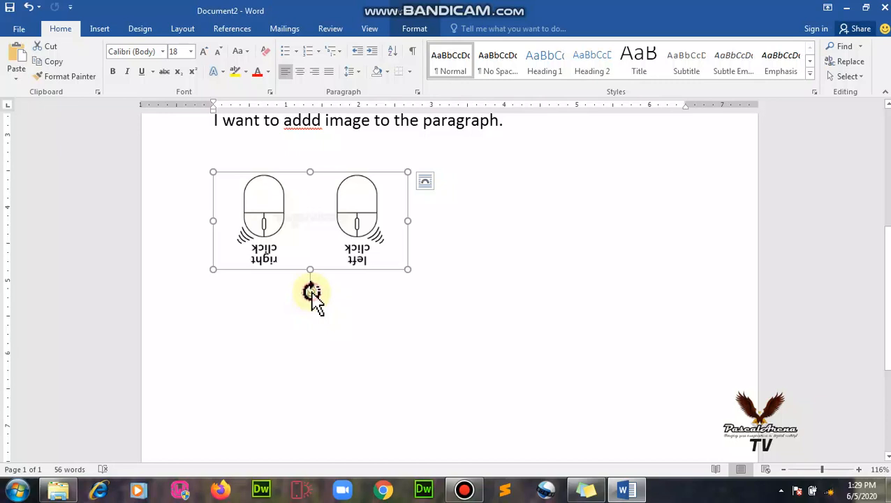
pyautogui.moveTo(311, 293); pyautogui.dragTo(476, 218)
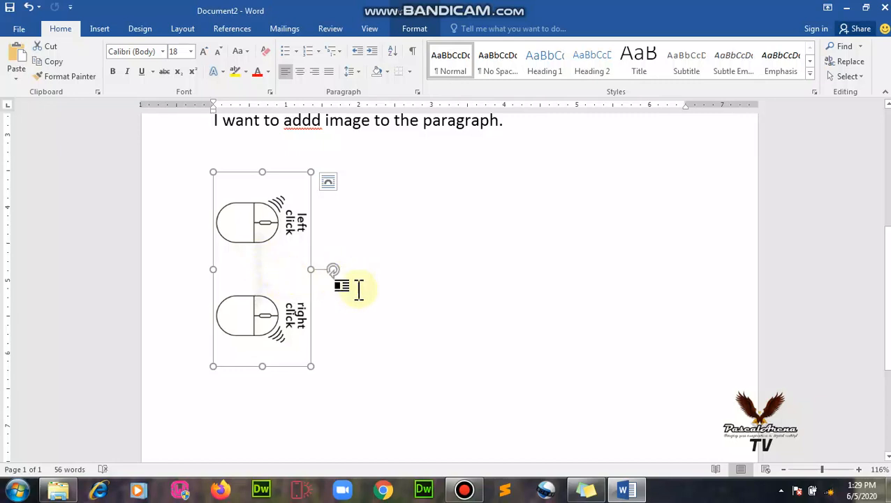
pyautogui.scroll(3, 391, 276)
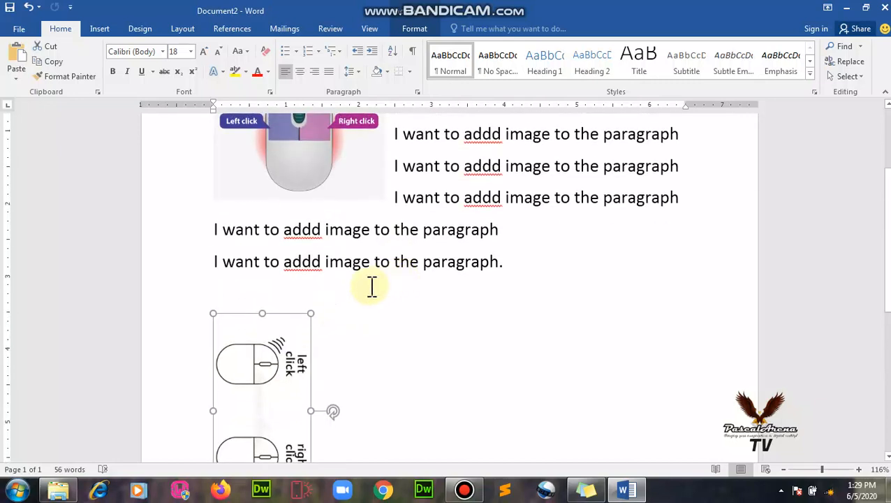
pyautogui.doubleClick(298, 325)
pyautogui.click(491, 250)
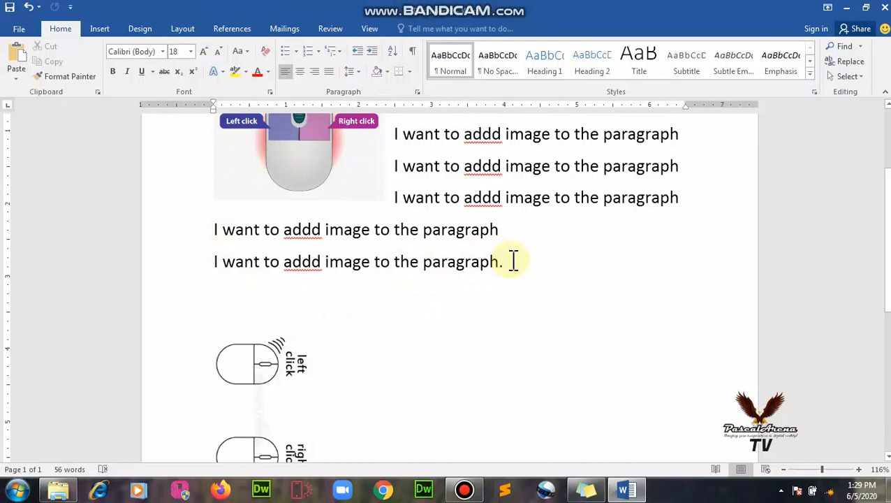
pyautogui.scroll(3, 520, 262)
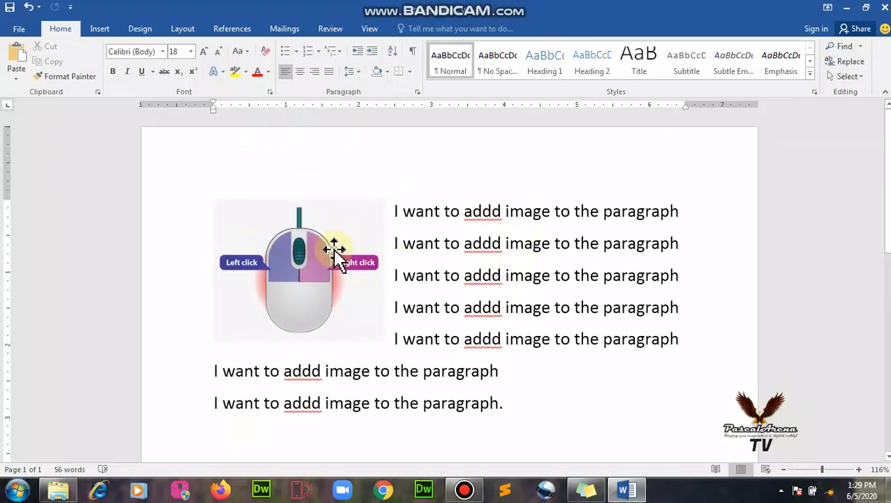
pyautogui.click(335, 250)
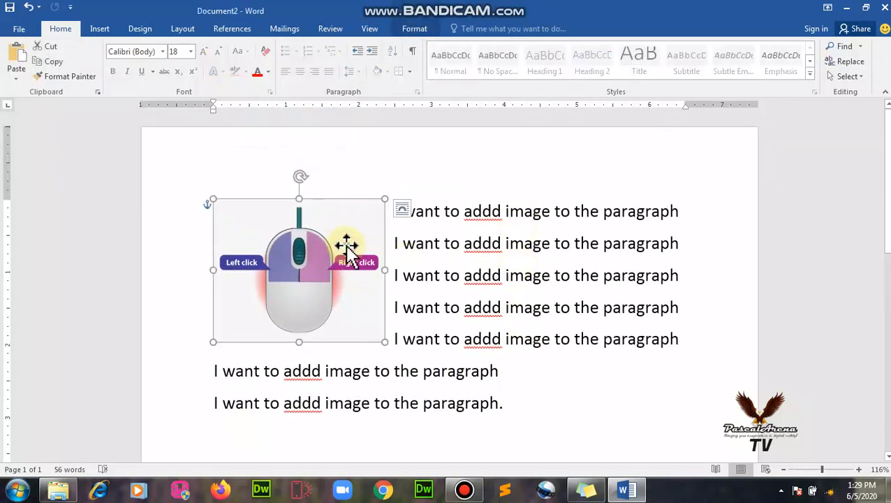
# Step: Delete all text and pictures from the document
pyautogui.click(473, 259)
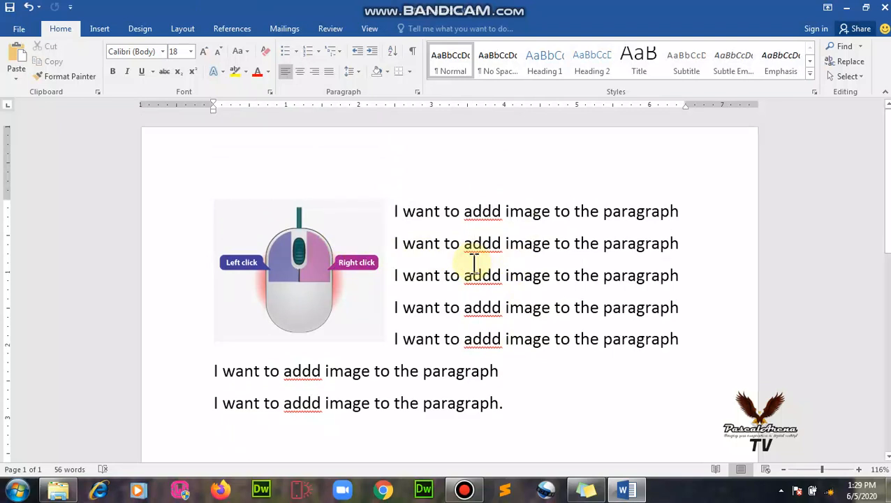
pyautogui.hotkey('ctrl', 'a')
pyautogui.press('Delete')
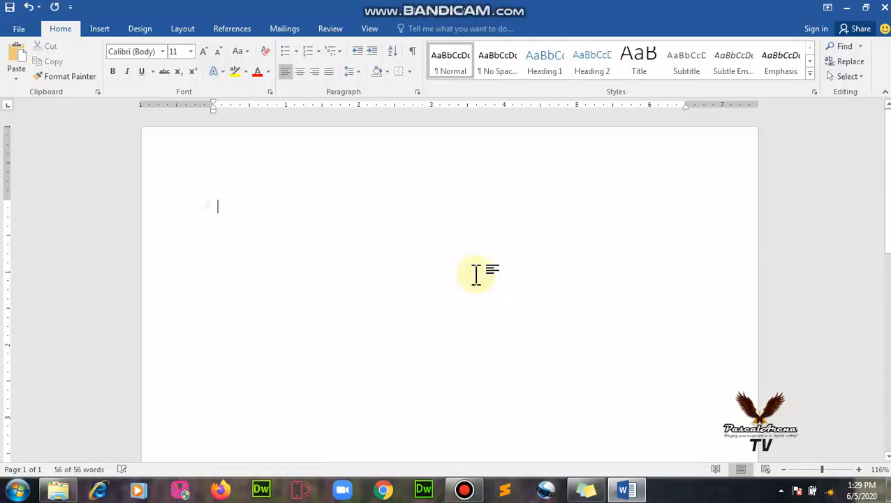
pyautogui.click(98, 29)
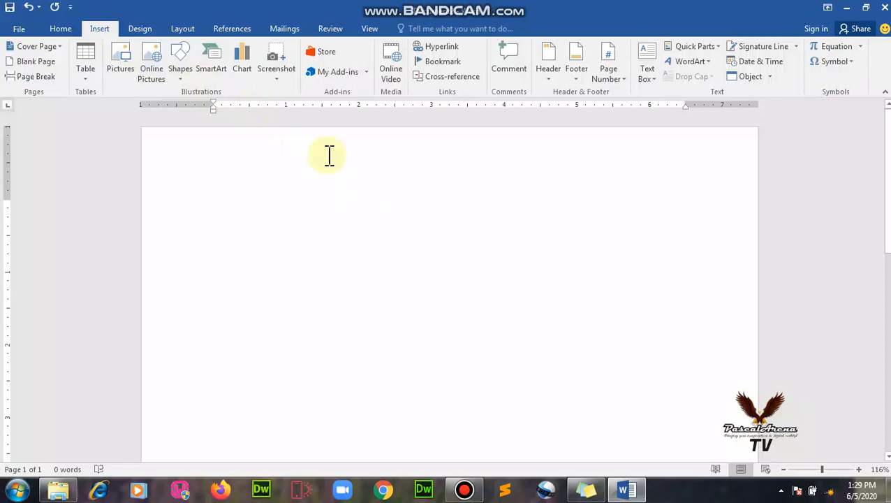
pyautogui.click(129, 65)
pyautogui.doubleClick(233, 220)
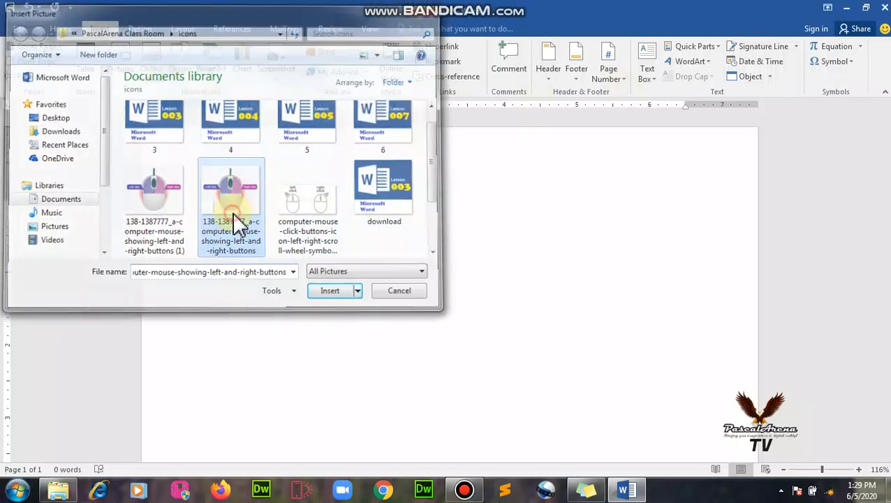
# Step: Shrink the mouse picture proportionally to about 2.47" high by 2.96" wide
pyautogui.scroll(-5, 577, 223)
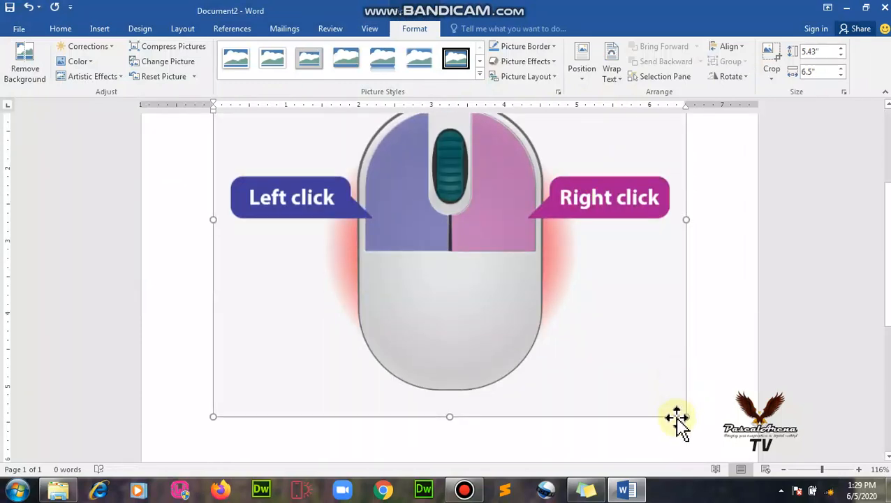
pyautogui.moveTo(684, 418); pyautogui.dragTo(403, 201)
pyautogui.scroll(2, 453, 245)
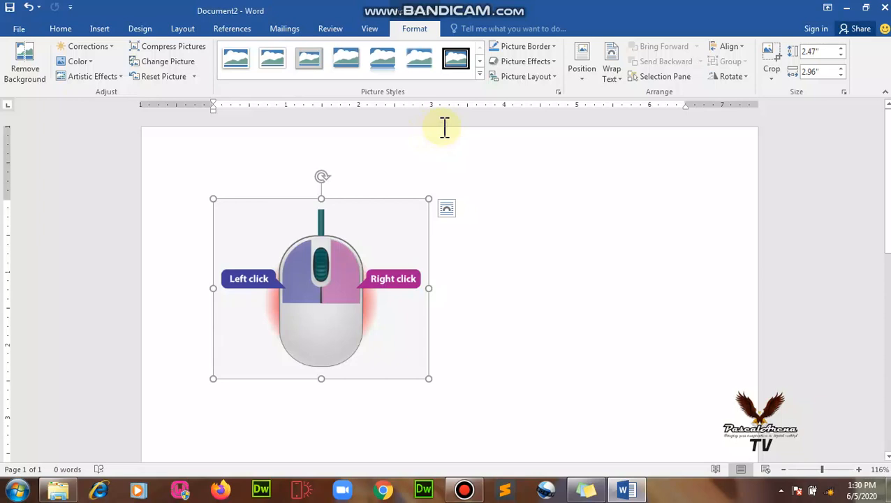
# Step: Apply the tilted perspective picture style with rounded, bevelled edges and a shadow to the mouse picture, and deselect it
pyautogui.click(479, 74)
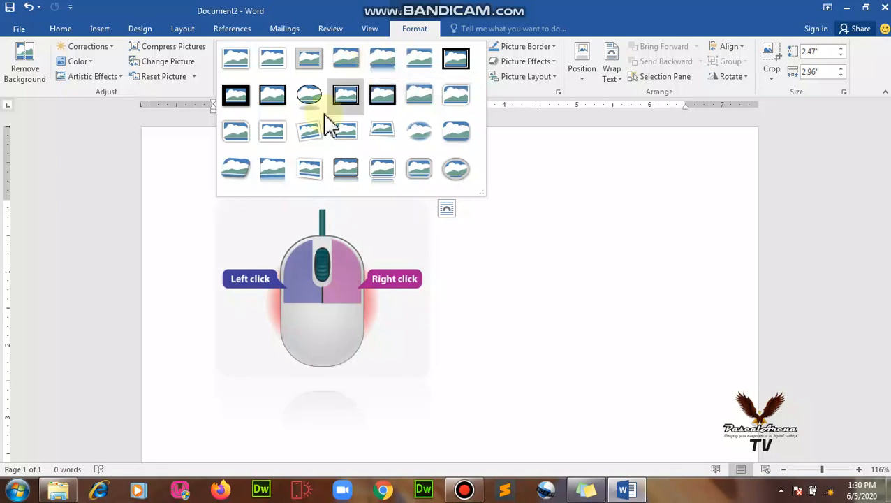
pyautogui.click(243, 166)
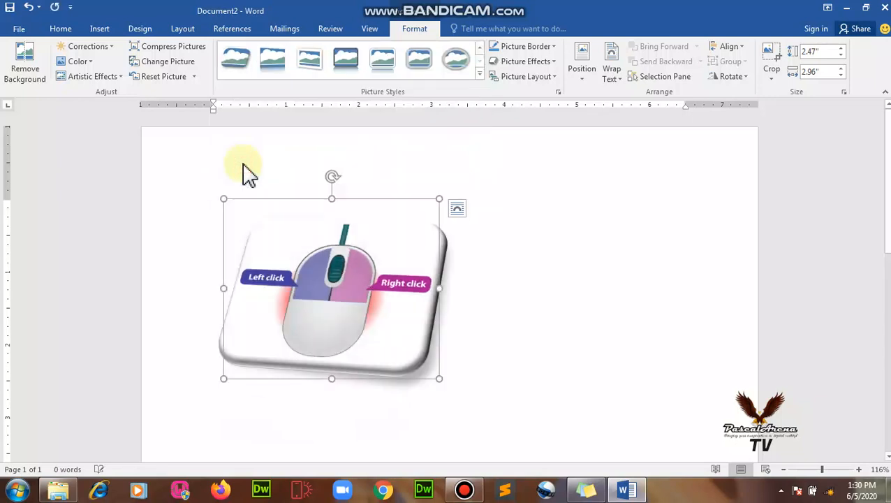
pyautogui.click(690, 318)
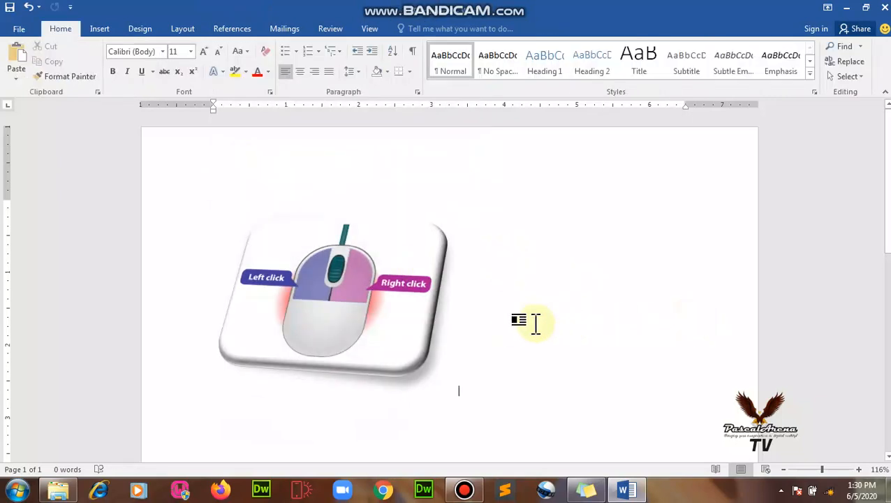
pyautogui.click(417, 313)
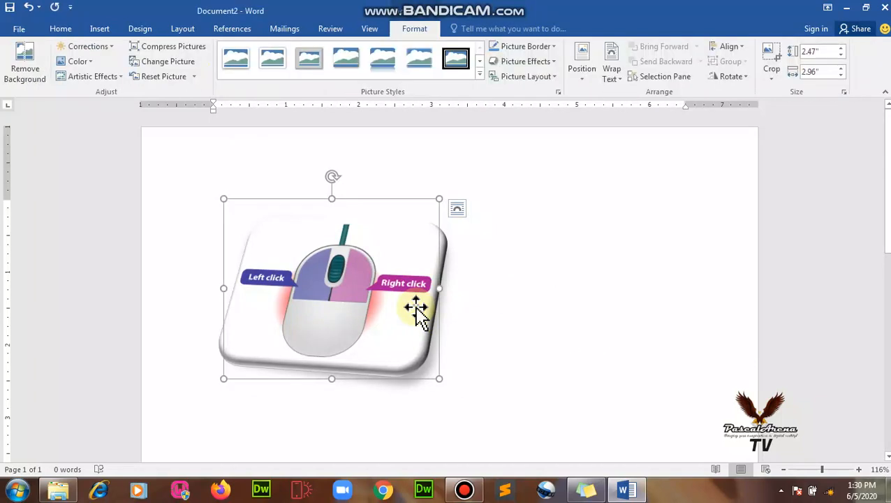
pyautogui.click(586, 308)
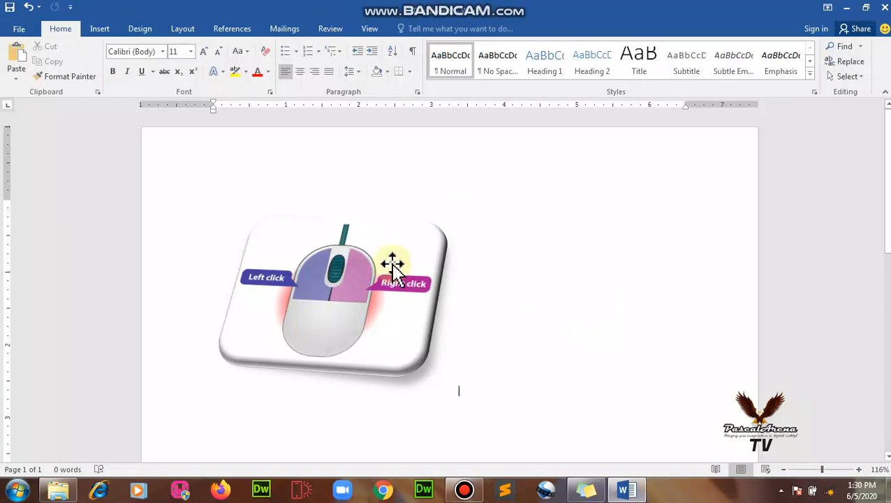
pyautogui.click(100, 26)
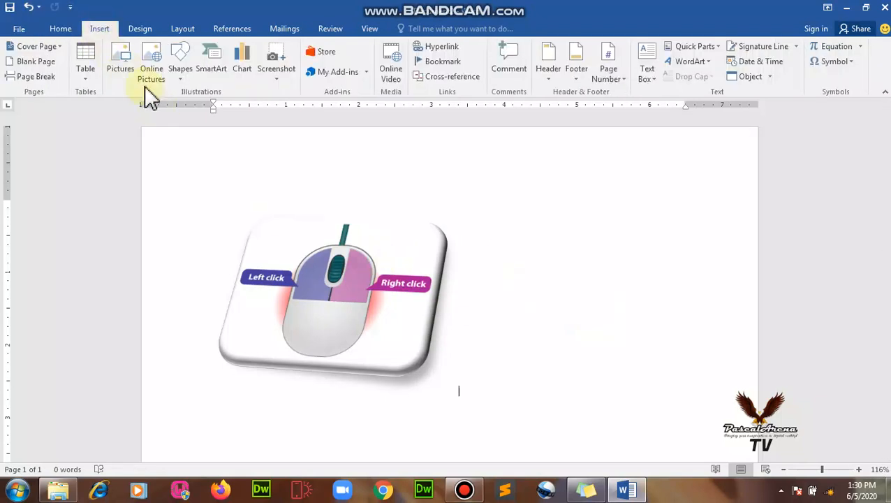
pyautogui.click(130, 69)
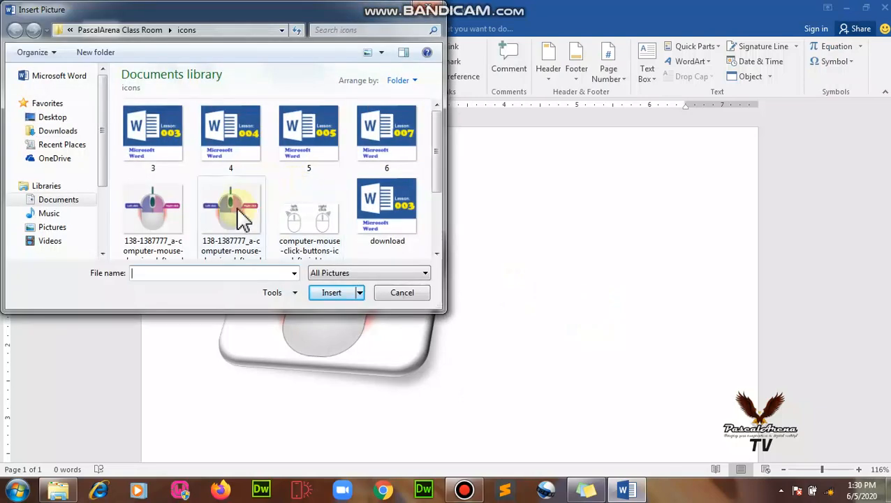
pyautogui.click(237, 215)
pyautogui.doubleClick(239, 188)
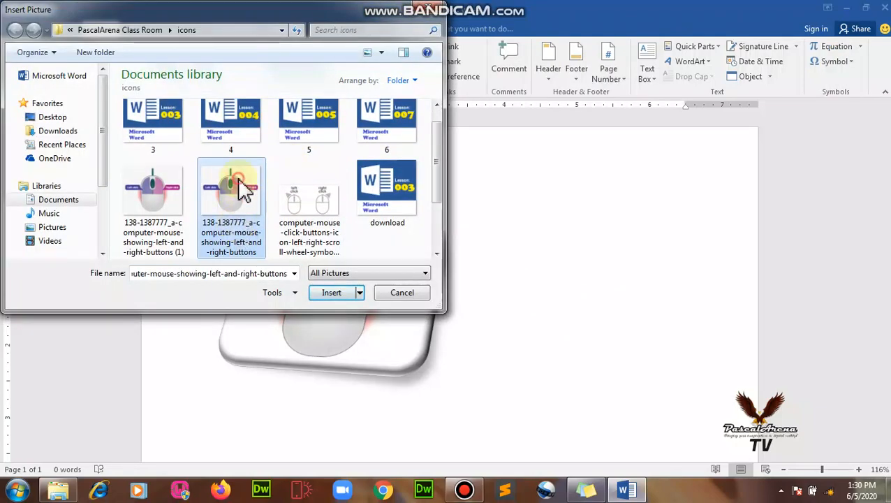
pyautogui.scroll(-5, 489, 258)
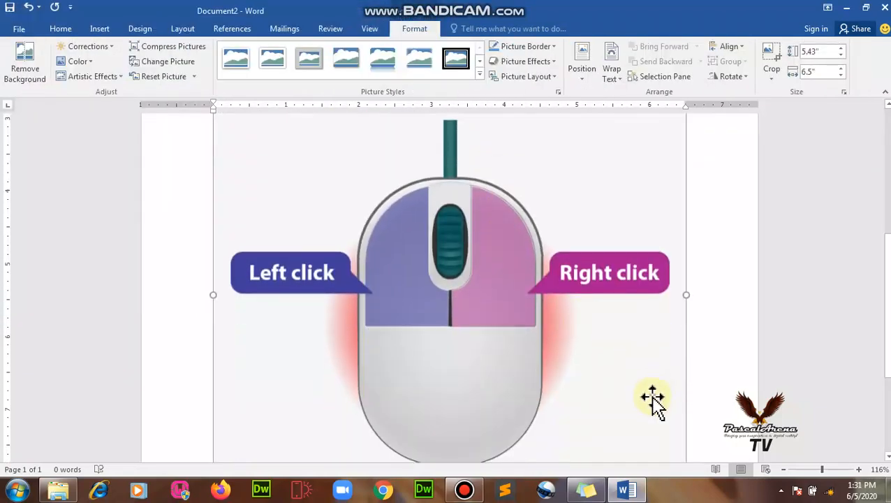